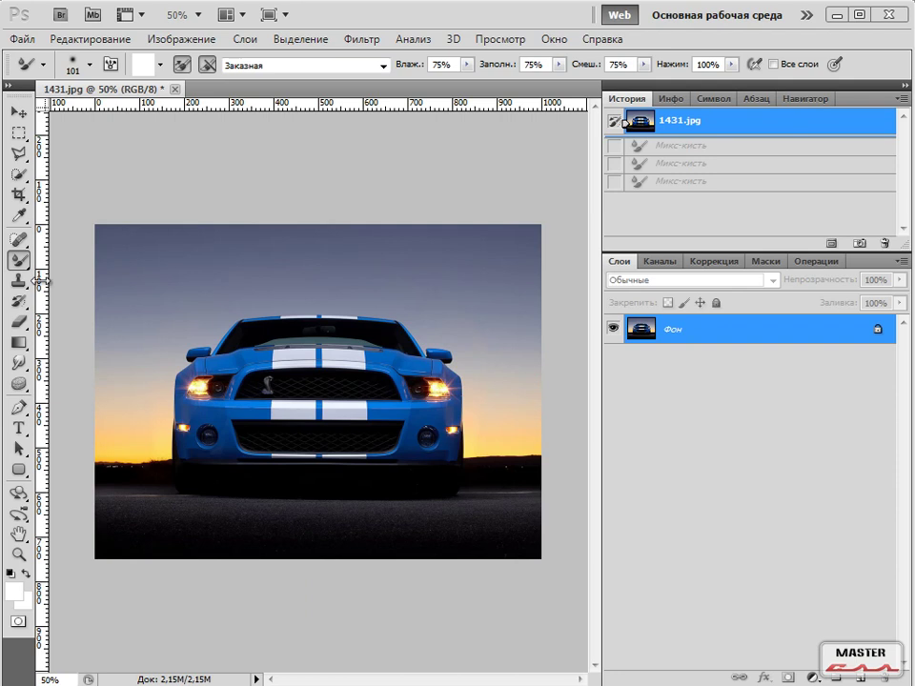
# Select the Brush tool (Кисть) and set the foreground colour to bright yellow fffc00
pyautogui.click(22, 266)
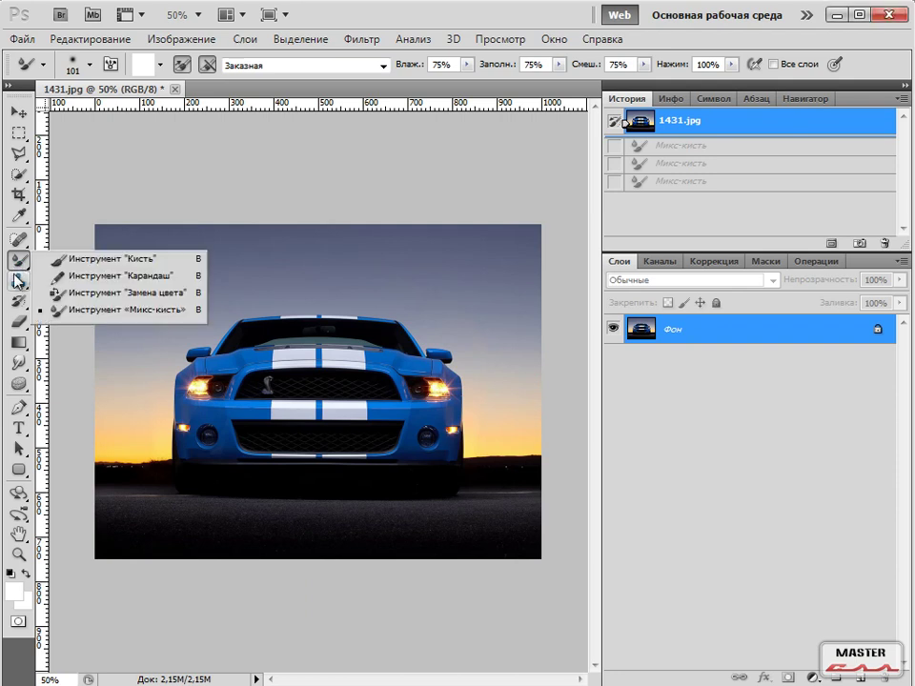
pyautogui.click(92, 259)
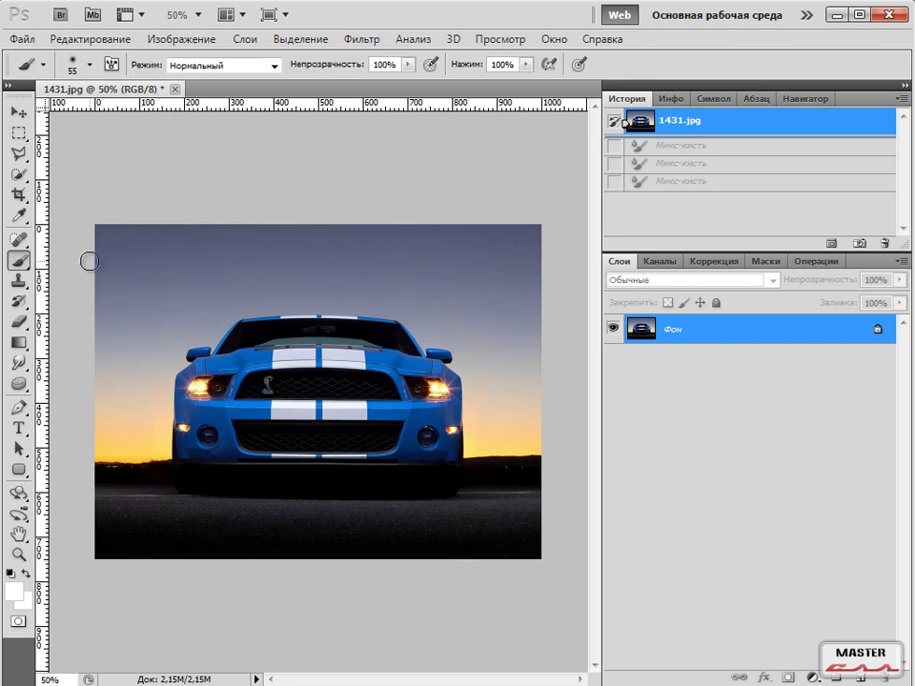
pyautogui.click(15, 588)
pyautogui.moveTo(566, 234); pyautogui.dragTo(587, 184)
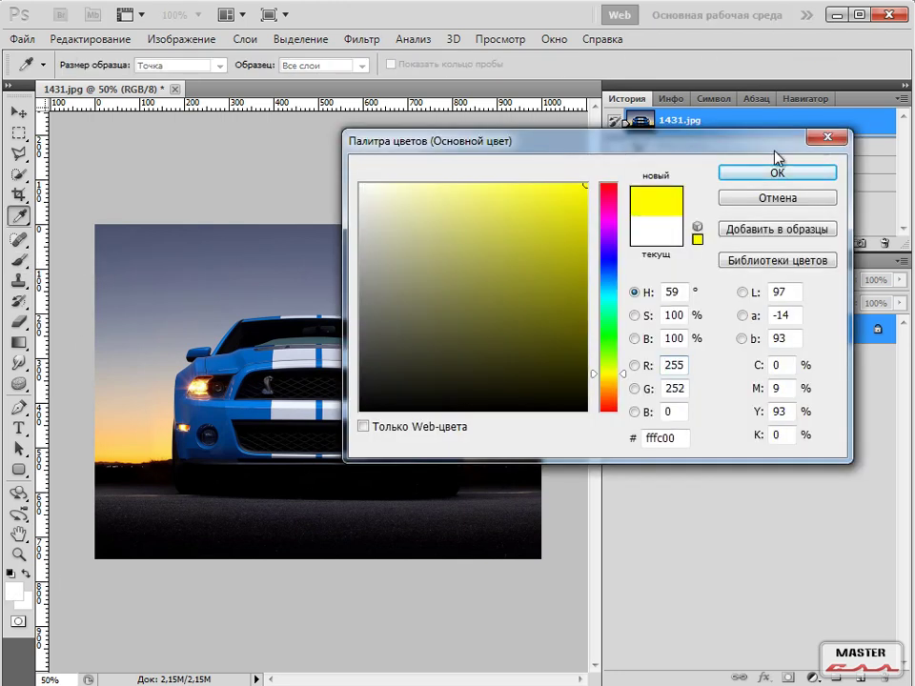
pyautogui.click(777, 175)
# Paint a horizontal yellow brush stroke across the sky above the car, and undo it
pyautogui.moveTo(125, 279); pyautogui.dragTo(502, 273)
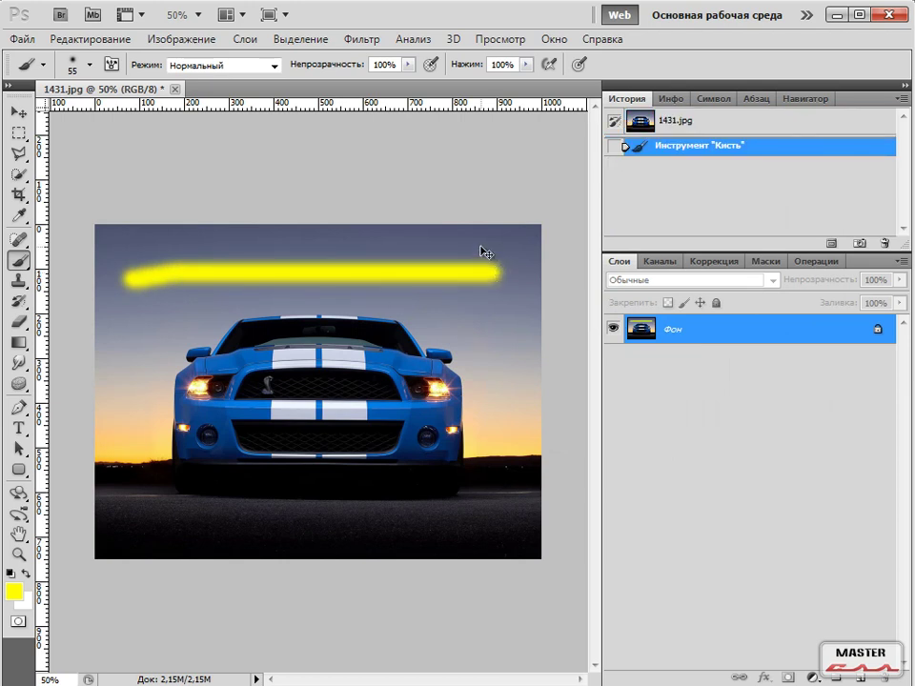
pyautogui.hotkey('ctrl', 'alt', 'z')
pyautogui.hotkey('ctrl', 'alt', 'z')
pyautogui.hotkey('ctrl', 'alt', 'z')
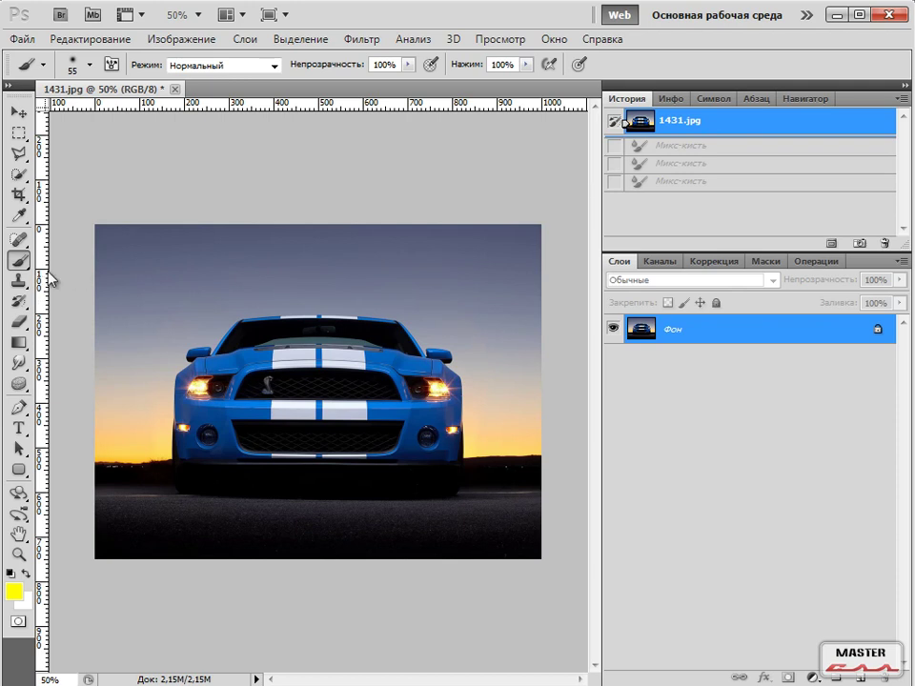
# Try Mixer Brush (Микс-кисть) strokes on the dark road in front of the car, and undo them
pyautogui.rightClick(18, 259)
pyautogui.click(137, 314)
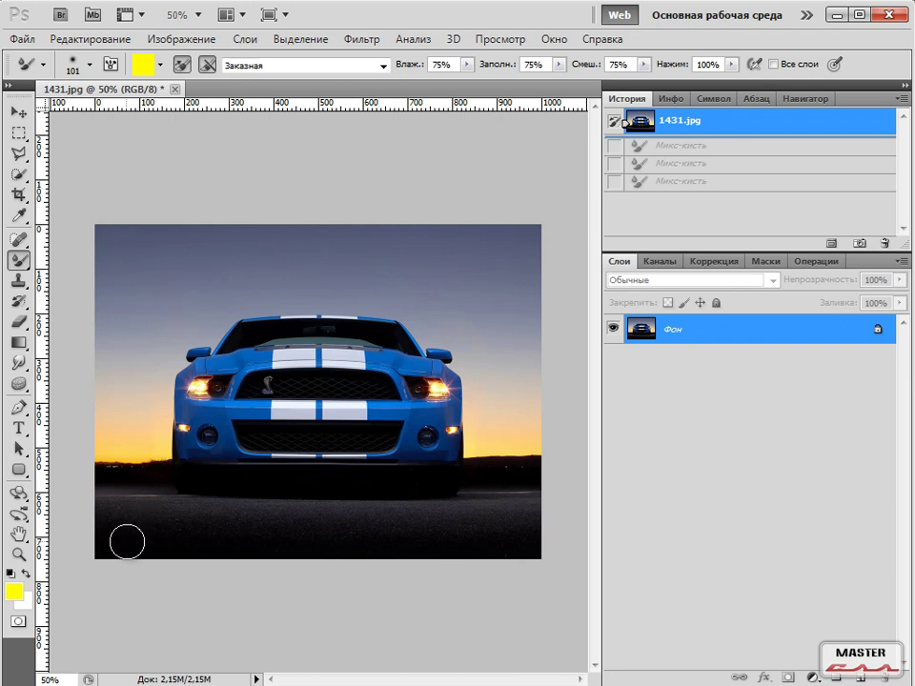
pyautogui.moveTo(127, 536)
pyautogui.mouseDown()
pyautogui.moveTo(134, 502)
pyautogui.moveTo(165, 524)
pyautogui.moveTo(215, 511)
pyautogui.moveTo(298, 518)
pyautogui.mouseUp()
pyautogui.moveTo(162, 495)
pyautogui.mouseDown()
pyautogui.moveTo(134, 477)
pyautogui.moveTo(119, 417)
pyautogui.moveTo(143, 503)
pyautogui.mouseUp()
pyautogui.hotkey('ctrl', 'alt', 'z')
pyautogui.hotkey('ctrl', 'alt', 'z')
pyautogui.hotkey('ctrl', 'alt', 'z')
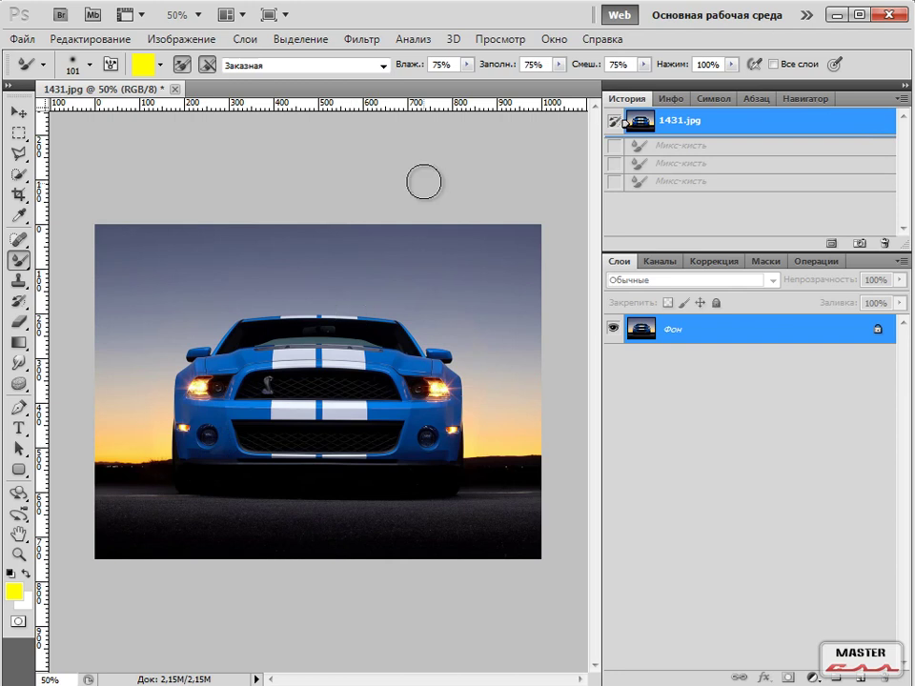
pyautogui.moveTo(401, 65)
pyautogui.mouseDown()
pyautogui.moveTo(729, 82)
pyautogui.moveTo(746, 78)
pyautogui.moveTo(744, 47)
pyautogui.mouseUp()
pyautogui.moveTo(549, 197); pyautogui.dragTo(560, 194)
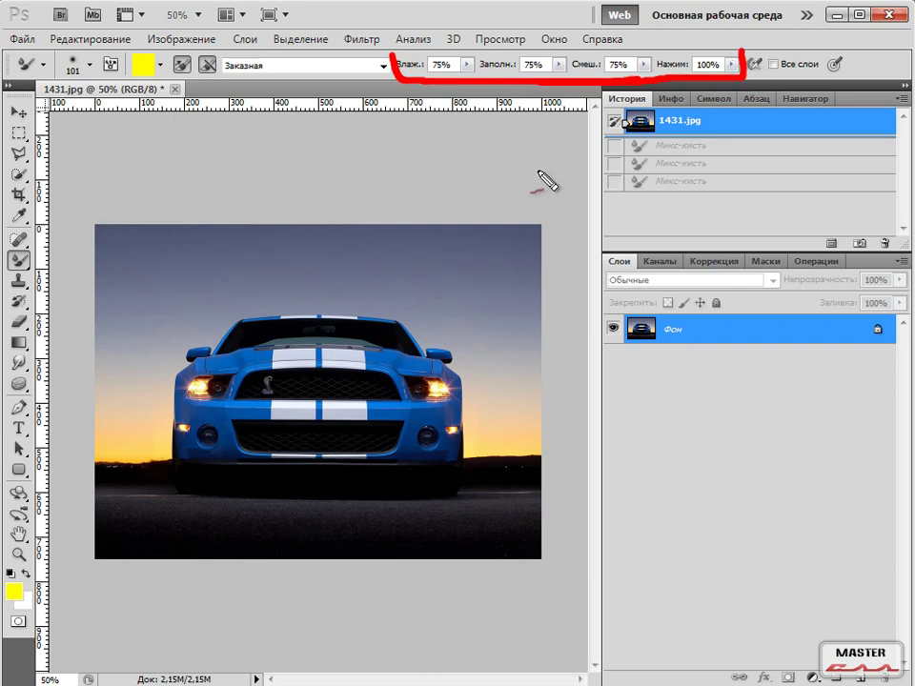
pyautogui.press('Escape')
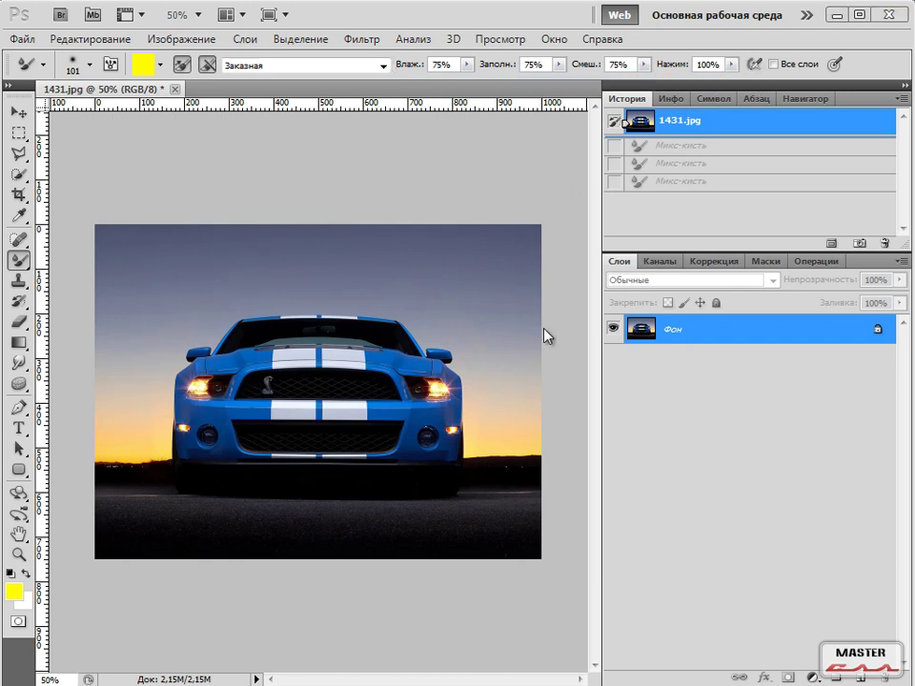
# Try a yellow Mixer Brush stroke across the sky with wetness (Влаж.) at 0%, undo it, and return the wetness to 75%
pyautogui.click(467, 65)
pyautogui.moveTo(469, 82); pyautogui.dragTo(352, 102)
pyautogui.moveTo(182, 277)
pyautogui.mouseDown()
pyautogui.moveTo(332, 249)
pyautogui.moveTo(443, 247)
pyautogui.mouseUp()
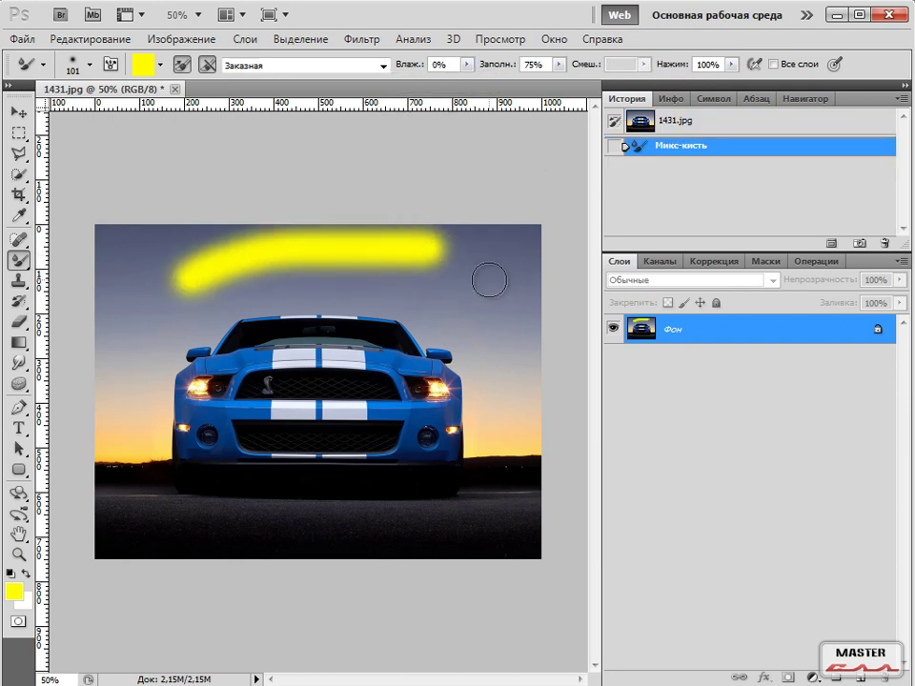
pyautogui.hotkey('ctrl', 'alt', 'z')
pyautogui.hotkey('ctrl', 'alt', 'z')
pyautogui.hotkey('ctrl', 'alt', 'z')
pyautogui.click(467, 64)
pyautogui.moveTo(465, 82); pyautogui.dragTo(535, 91)
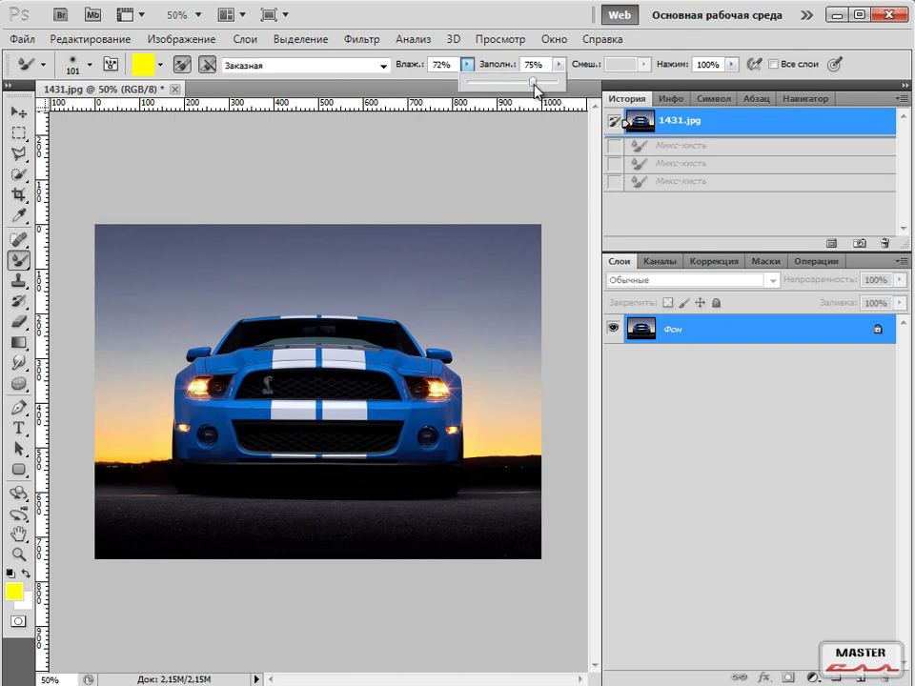
# Set the Mixer Brush flow (Нажим) to 1% and try a stroke near the car's lit headlight beside the snake emblem
pyautogui.click(731, 65)
pyautogui.moveTo(733, 82); pyautogui.dragTo(622, 96)
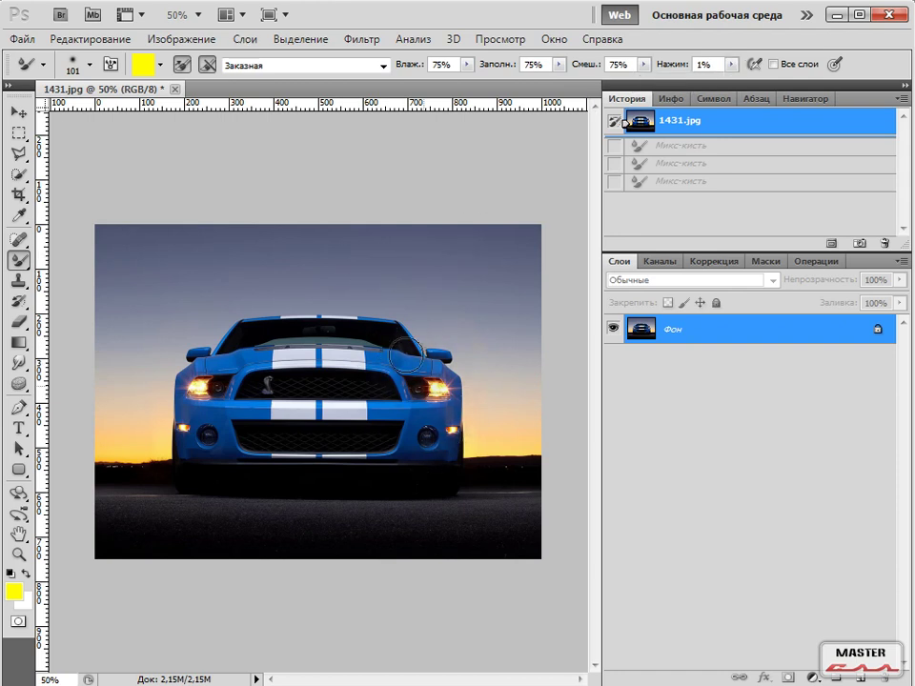
pyautogui.moveTo(234, 396); pyautogui.dragTo(225, 386)
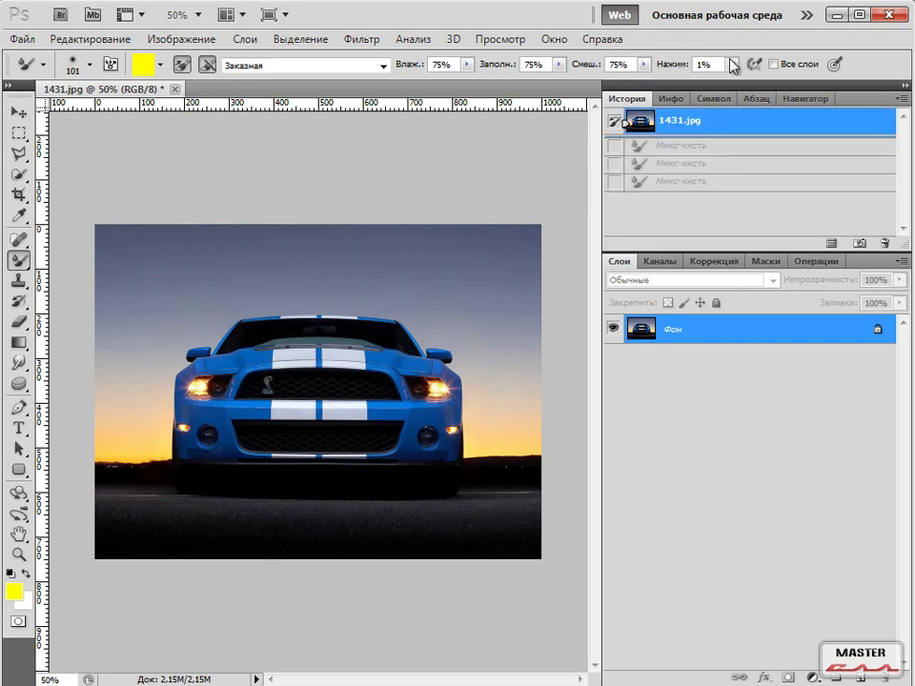
# Set the Mixer Brush flow (Нажим) to 75%
pyautogui.click(731, 64)
pyautogui.moveTo(728, 84); pyautogui.dragTo(802, 86)
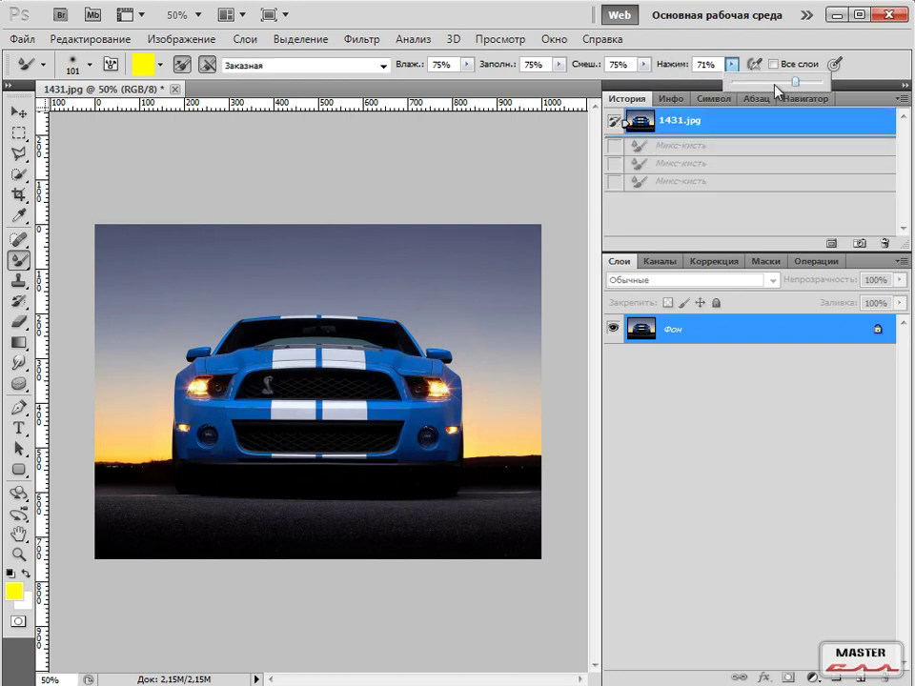
pyautogui.click(646, 64)
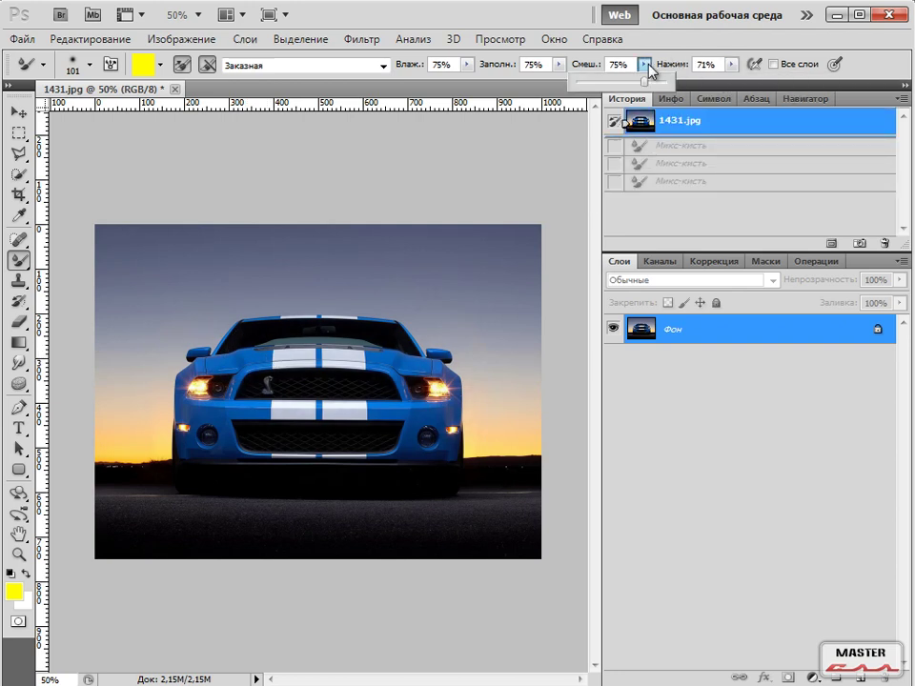
pyautogui.click(731, 64)
pyautogui.moveTo(733, 78); pyautogui.dragTo(736, 82)
pyautogui.click(729, 34)
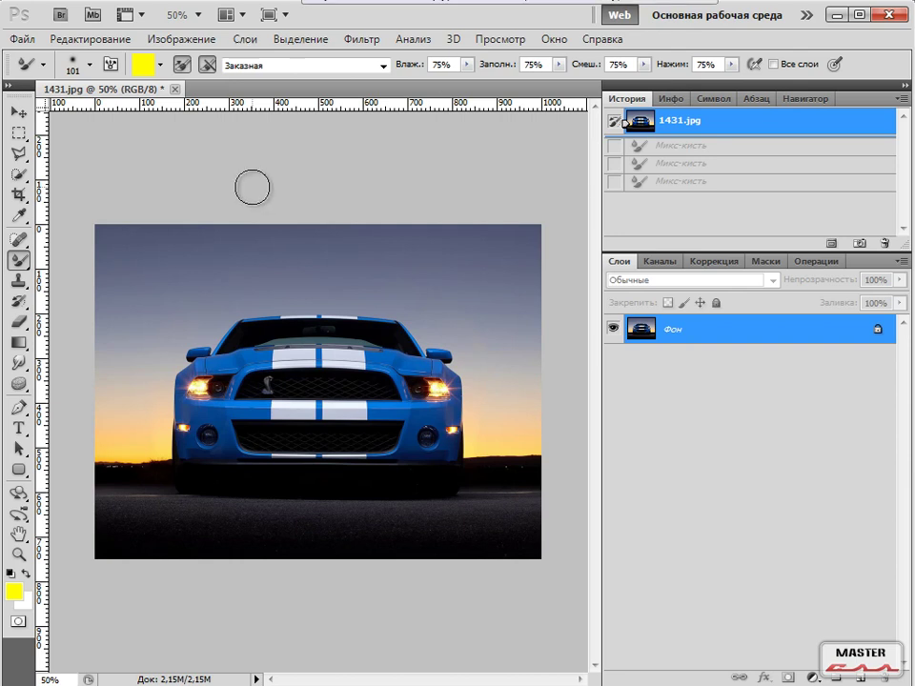
# Switch to the Color Replacement tool (Замена цвета) and view the car at 100% around the headlight beside the snake emblem
pyautogui.click(18, 259)
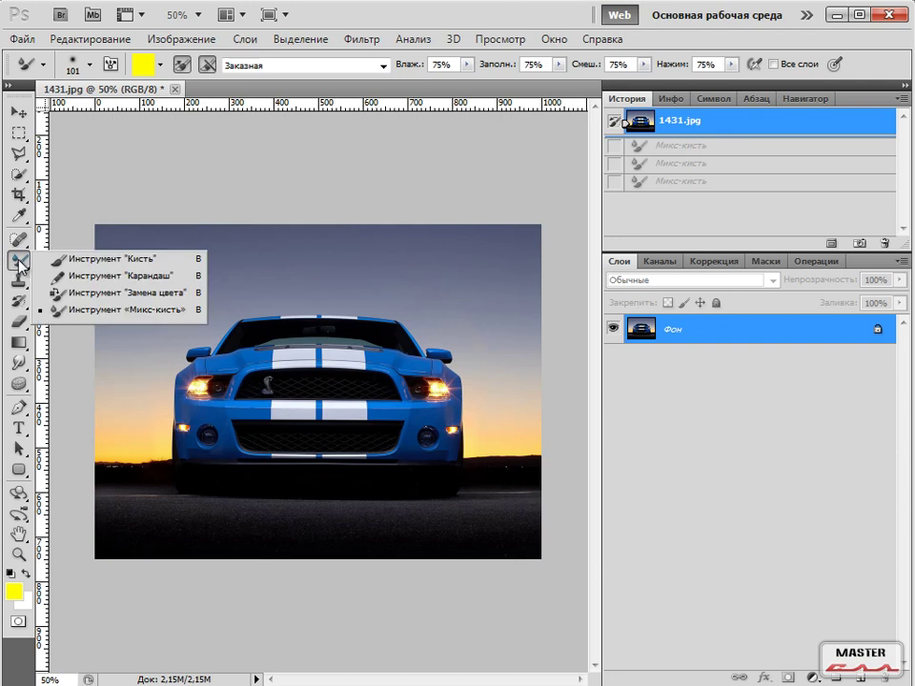
pyautogui.click(124, 293)
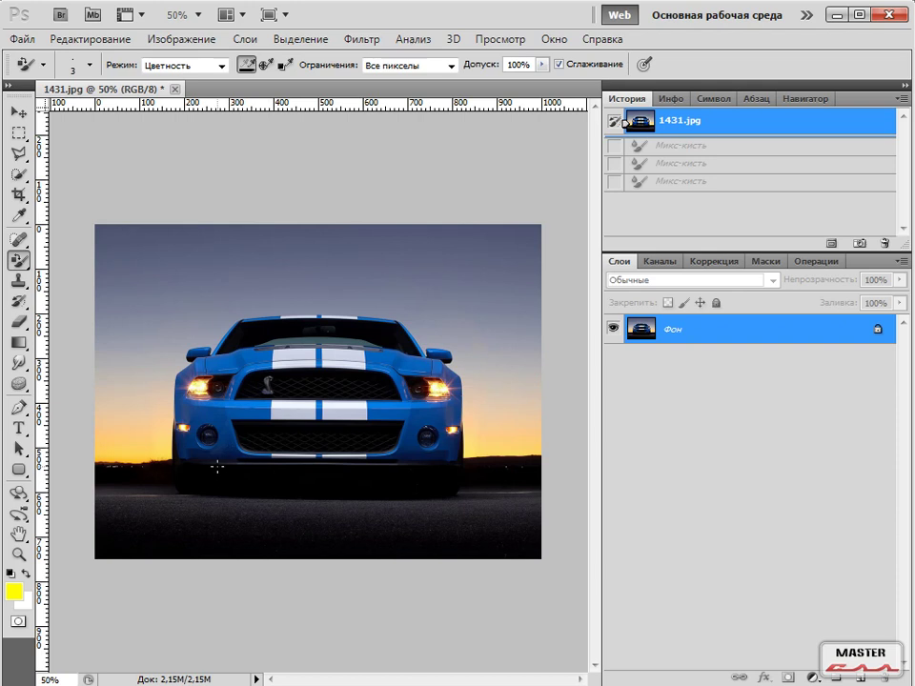
pyautogui.hotkey('ctrl', '+')
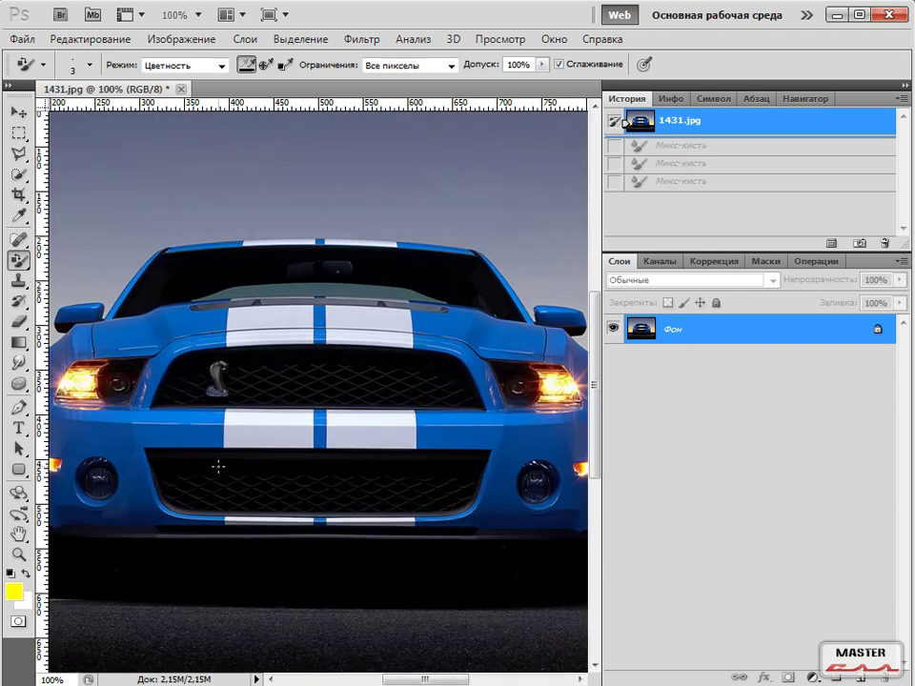
pyautogui.hscroll(-3, 400, 600)
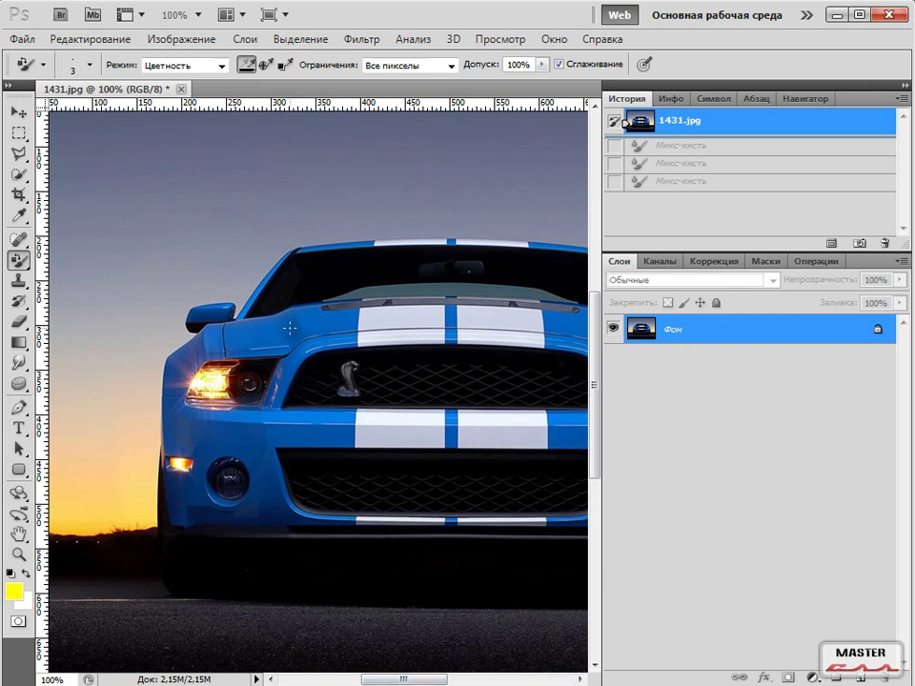
pyautogui.click(18, 259)
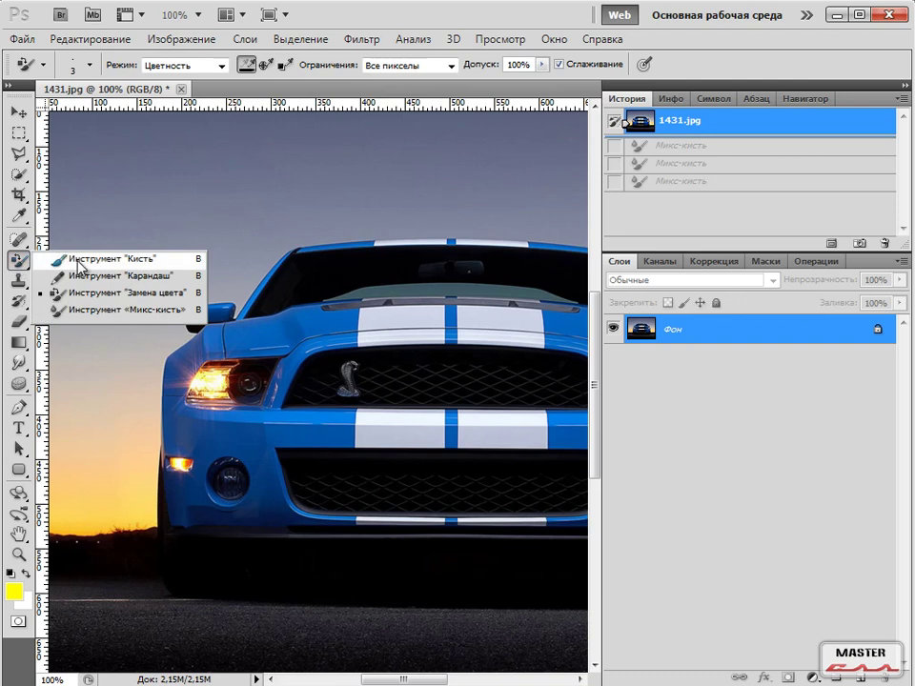
pyautogui.click(85, 296)
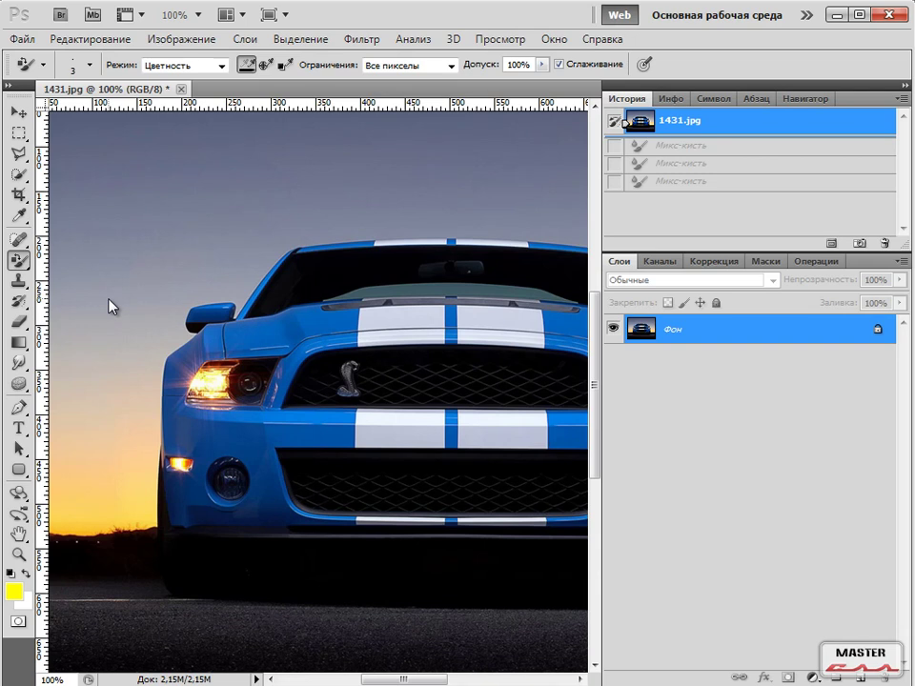
# Set the Color Replacement mode to Насыщенность (Saturation)
pyautogui.click(190, 67)
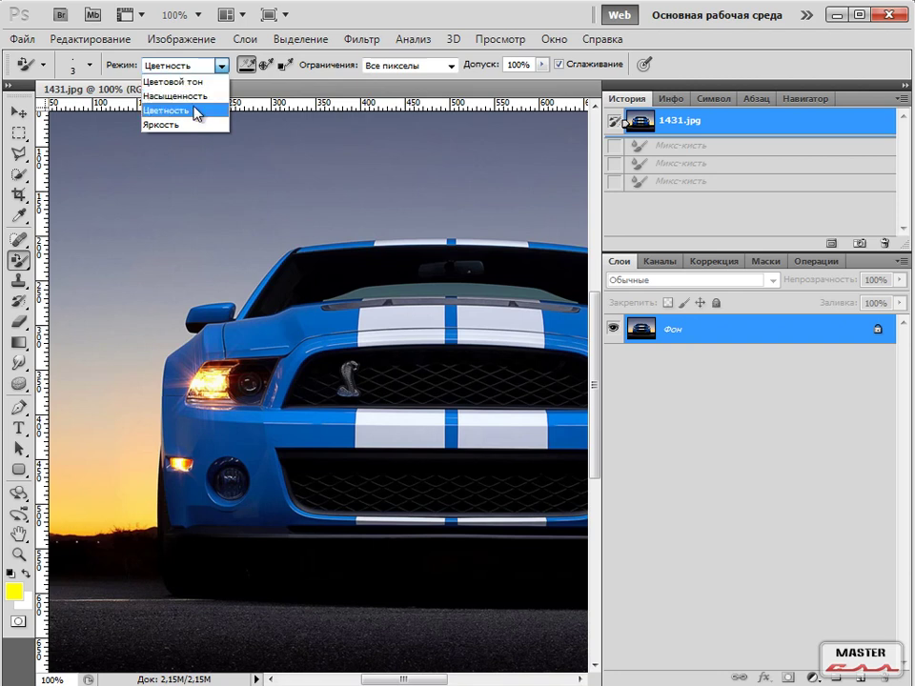
pyautogui.click(197, 110)
pyautogui.press('Up')
pyautogui.press('Up')
pyautogui.click(228, 68)
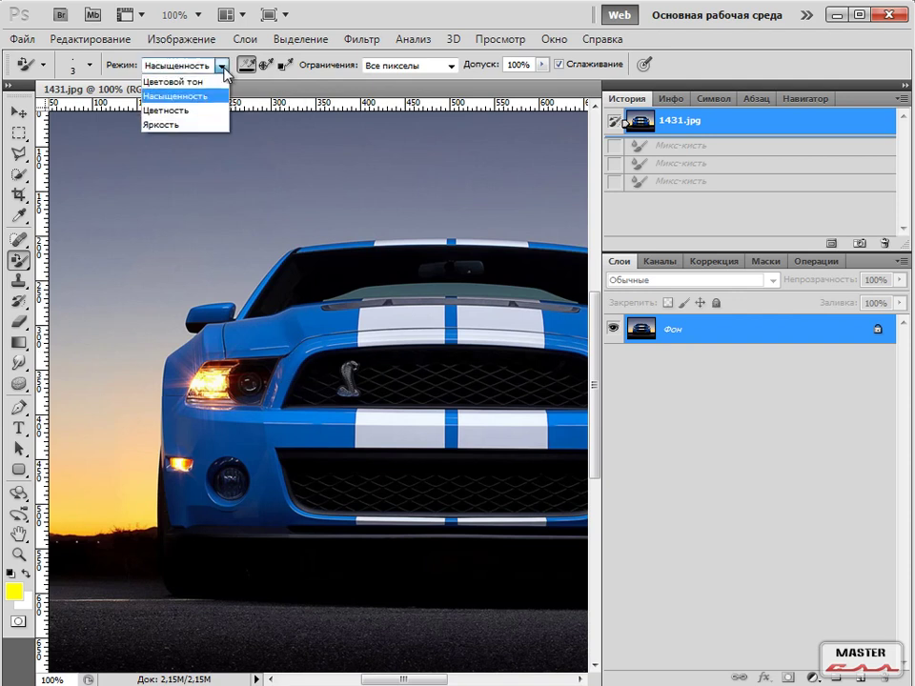
pyautogui.click(214, 93)
# Set the foreground colour to red ff2400 and the Color Replacement mode to Яркость (Luminosity)
pyautogui.click(14, 591)
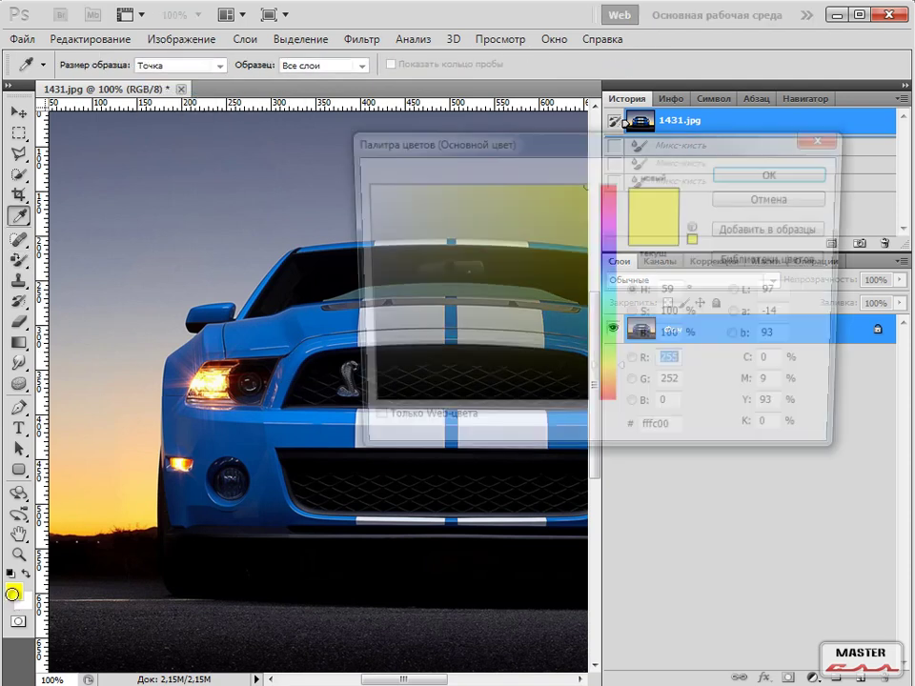
pyautogui.click(607, 407)
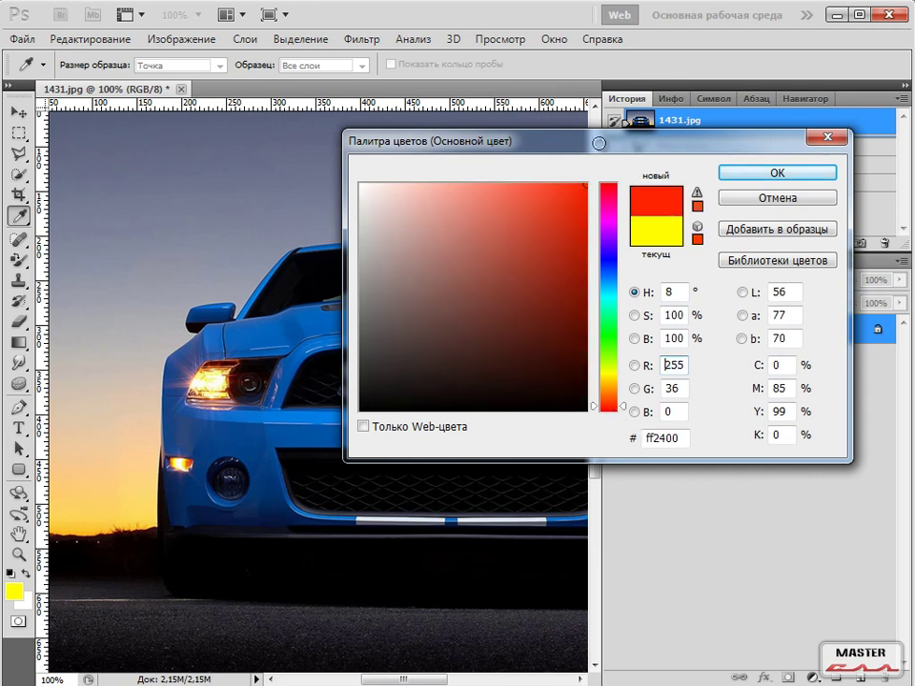
pyautogui.press('Return')
pyautogui.click(222, 66)
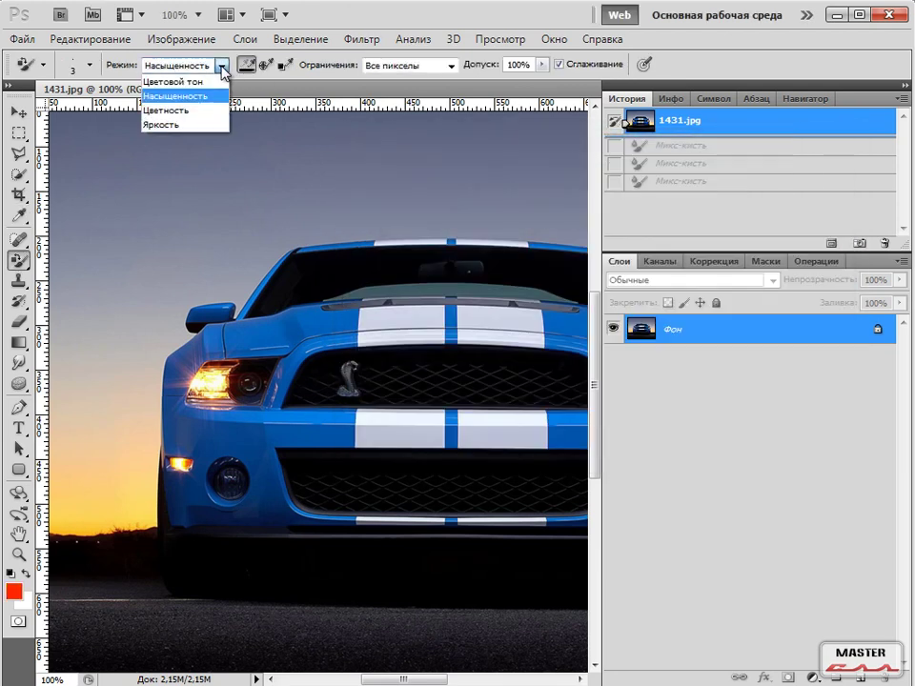
pyautogui.click(187, 125)
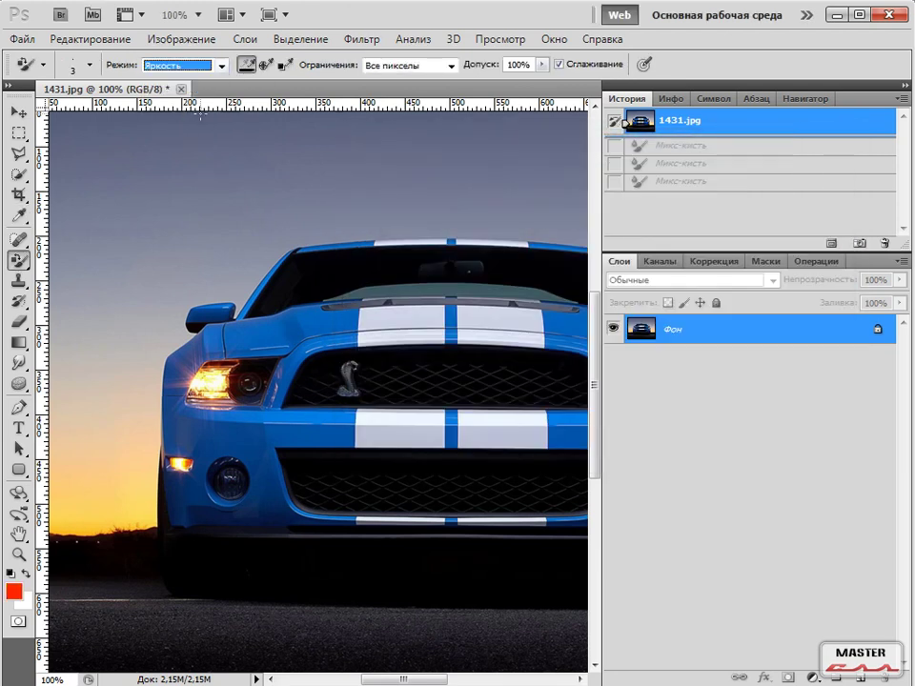
# Enlarge the Color Replacement brush to 35 pixels
pyautogui.rightClick(293, 335)
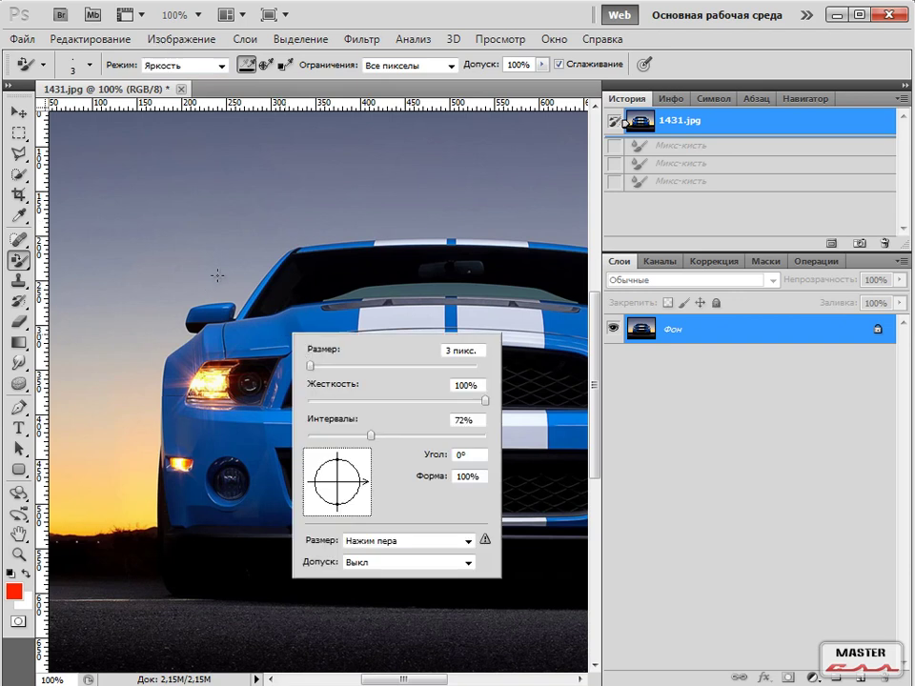
pyautogui.press('Escape')
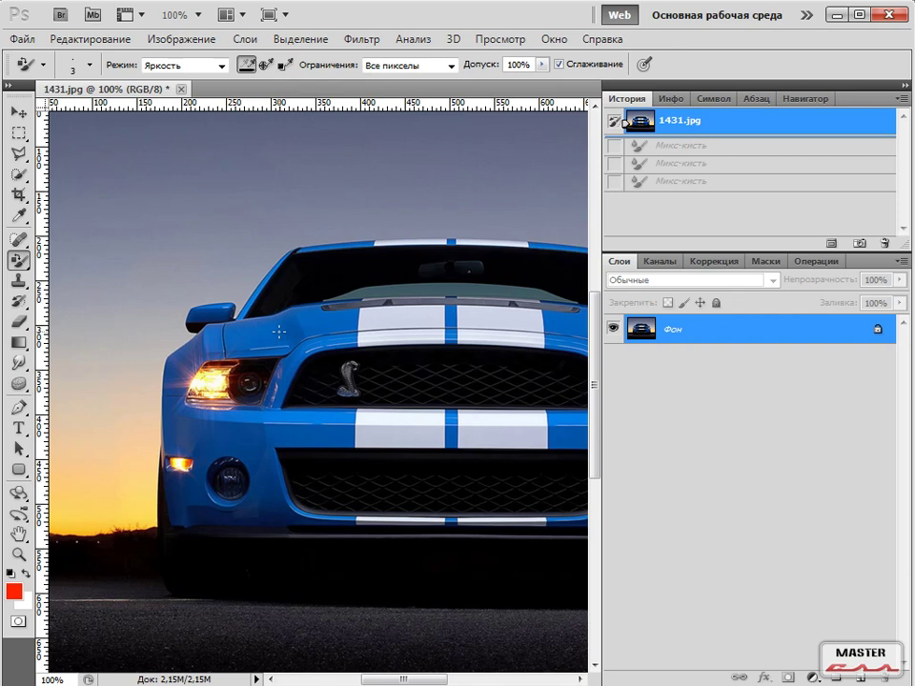
pyautogui.press(']')
pyautogui.press(']')
pyautogui.press(']')
pyautogui.press(']')
pyautogui.press(']')
pyautogui.press(']')
pyautogui.press(']')
pyautogui.press(']')
pyautogui.press(']')
pyautogui.press(']')
pyautogui.press('[')
pyautogui.press('[')
pyautogui.press('[')
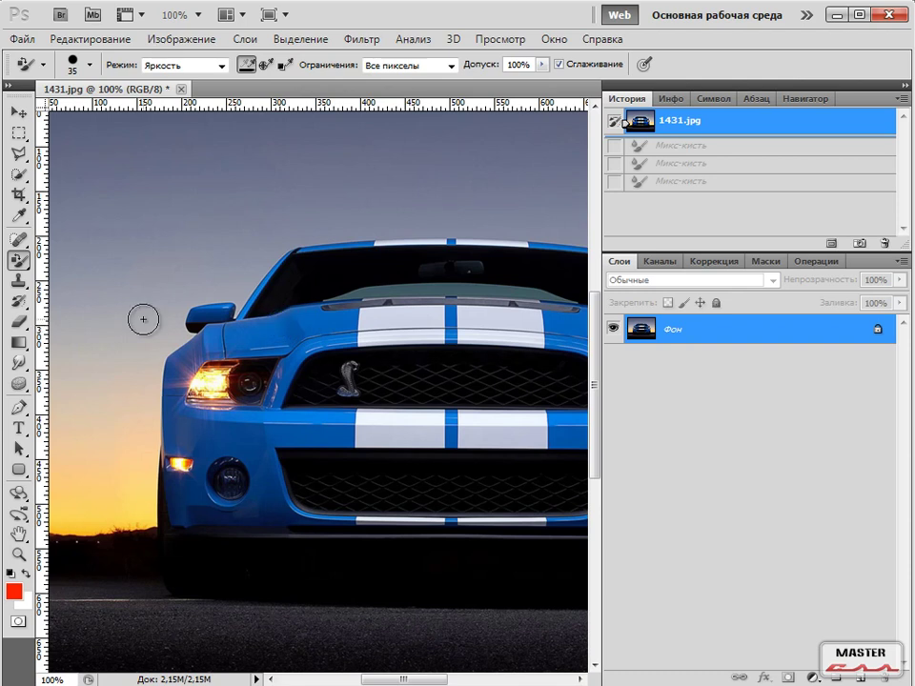
# Go through the Color Replacement modes and choose Цветность (Color)
pyautogui.click(223, 67)
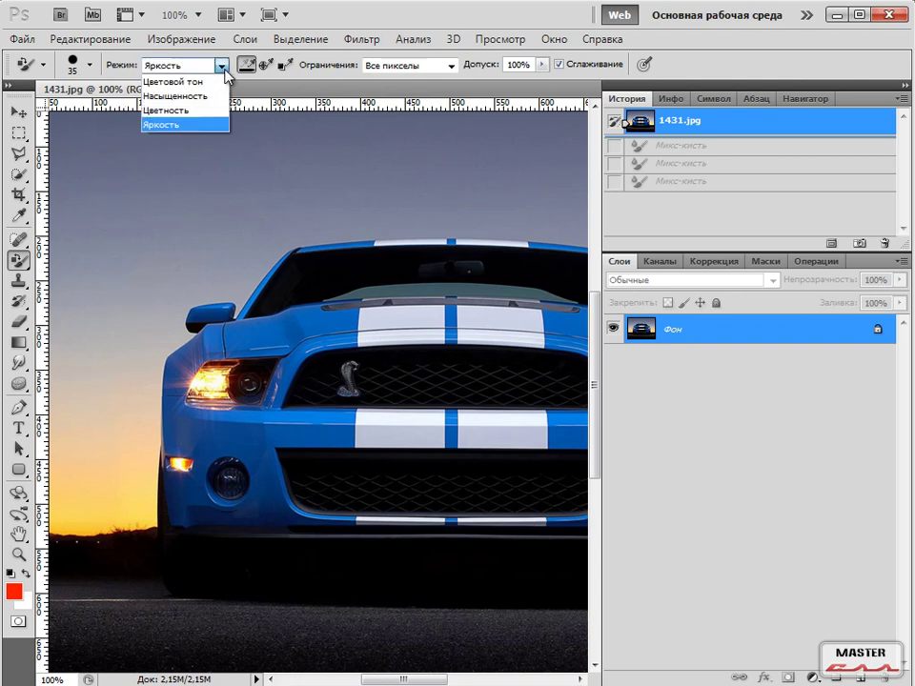
pyautogui.click(194, 125)
pyautogui.press('Up')
pyautogui.press('Up')
pyautogui.press('Up')
pyautogui.press('Down')
pyautogui.press('Down')
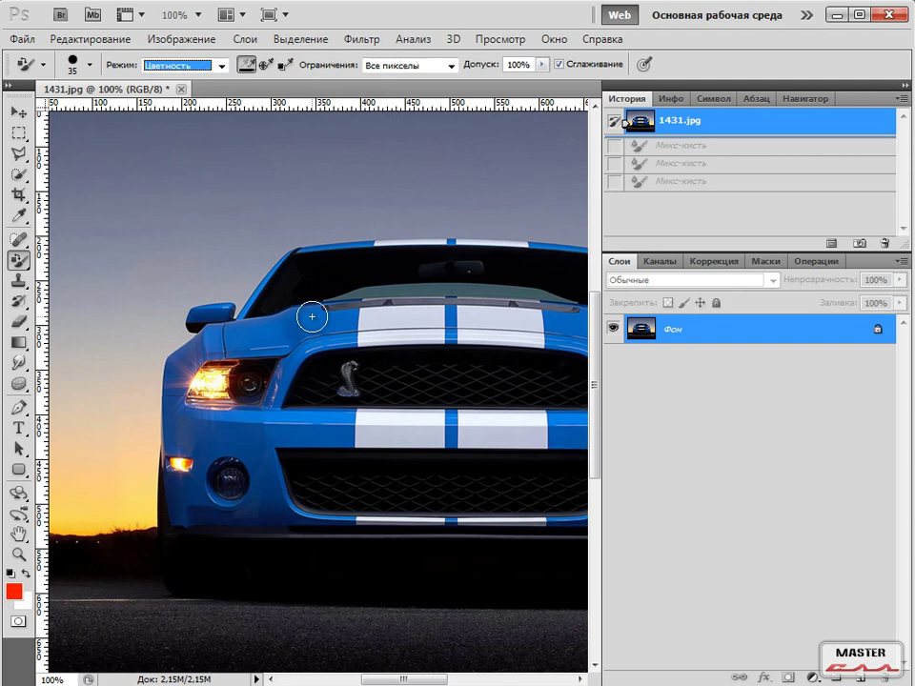
# Try Color Replacement strokes over the blue hood below the windshield, and revert the photo to its original history state
pyautogui.moveTo(292, 326); pyautogui.dragTo(320, 327)
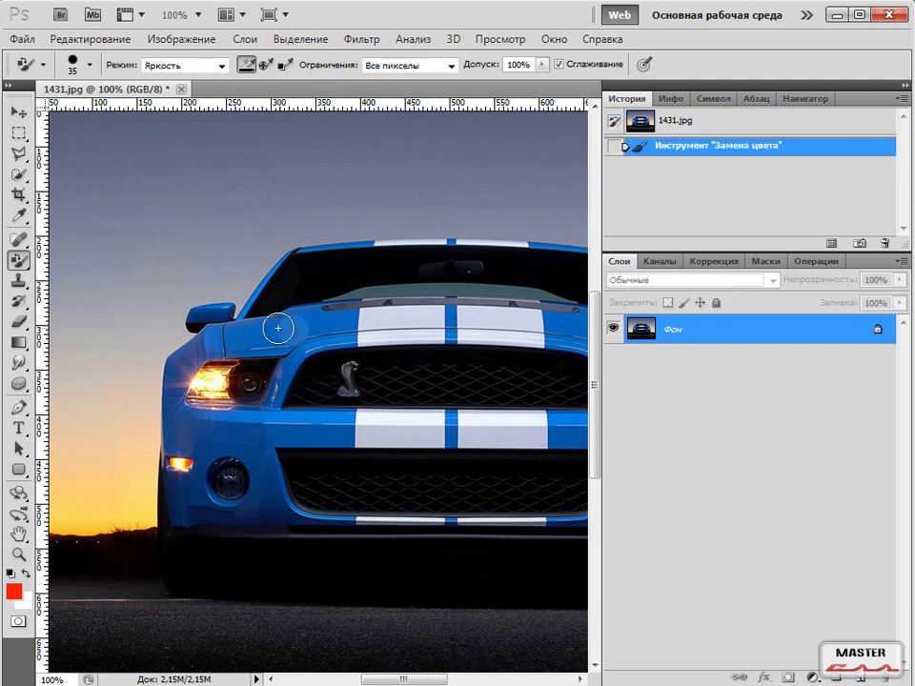
pyautogui.moveTo(257, 331)
pyautogui.mouseDown()
pyautogui.moveTo(315, 334)
pyautogui.moveTo(325, 318)
pyautogui.moveTo(241, 329)
pyautogui.moveTo(262, 289)
pyautogui.moveTo(284, 323)
pyautogui.moveTo(258, 287)
pyautogui.moveTo(310, 286)
pyautogui.mouseUp()
pyautogui.hotkey('ctrl', 'alt', 'z')
pyautogui.hotkey('ctrl', 'alt', 'z')
pyautogui.click(288, 284)
pyautogui.click(631, 123)
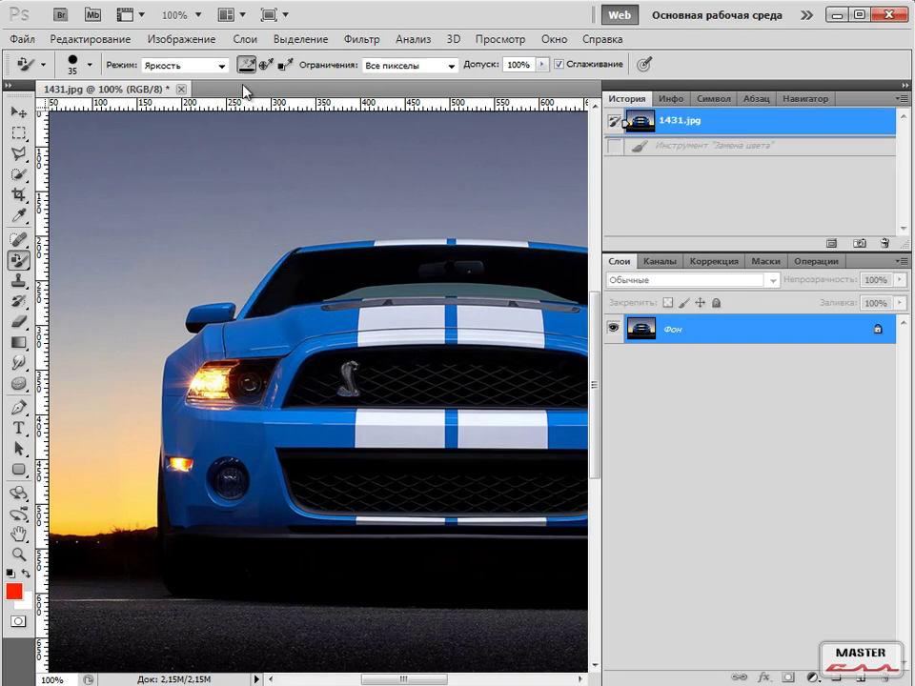
# Try Color Replacement strokes in Насыщенность (Saturation) mode around the lit headlight and fender, and revert the photo to its original history state
pyautogui.click(220, 65)
pyautogui.click(191, 96)
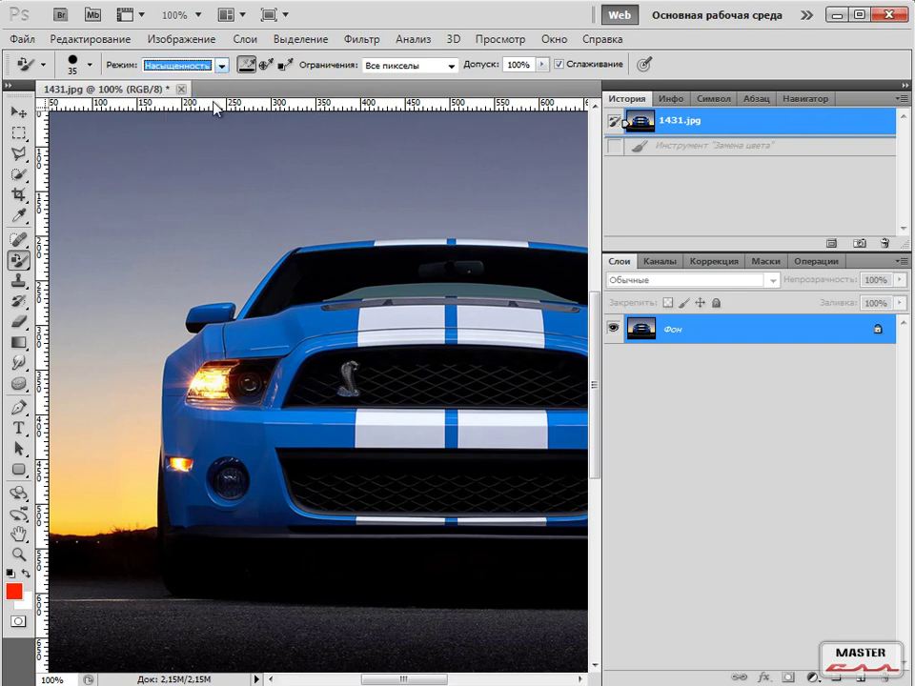
pyautogui.moveTo(288, 332)
pyautogui.mouseDown()
pyautogui.moveTo(288, 320)
pyautogui.moveTo(232, 340)
pyautogui.mouseUp()
pyautogui.click(292, 344)
pyautogui.click(284, 371)
pyautogui.click(276, 400)
pyautogui.click(252, 441)
pyautogui.moveTo(252, 441)
pyautogui.mouseDown()
pyautogui.moveTo(242, 398)
pyautogui.moveTo(193, 418)
pyautogui.moveTo(194, 403)
pyautogui.moveTo(251, 396)
pyautogui.moveTo(128, 417)
pyautogui.moveTo(159, 359)
pyautogui.moveTo(219, 326)
pyautogui.moveTo(172, 389)
pyautogui.moveTo(178, 325)
pyautogui.moveTo(139, 410)
pyautogui.mouseUp()
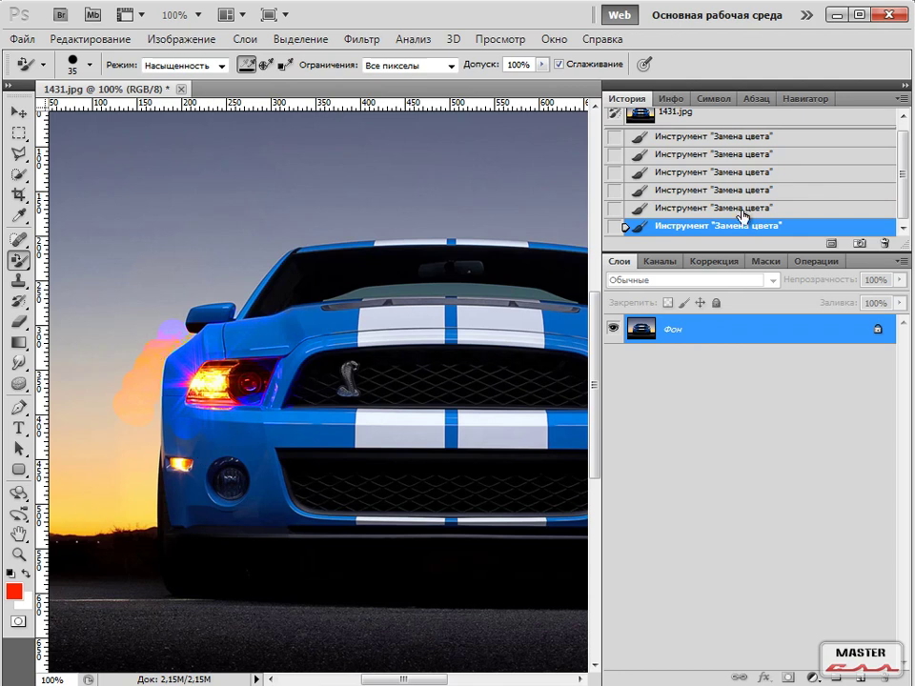
pyautogui.click(715, 116)
# Try the Цветовой тон (Hue) mode of Color Replacement over the blue hood above the headlight
pyautogui.click(186, 65)
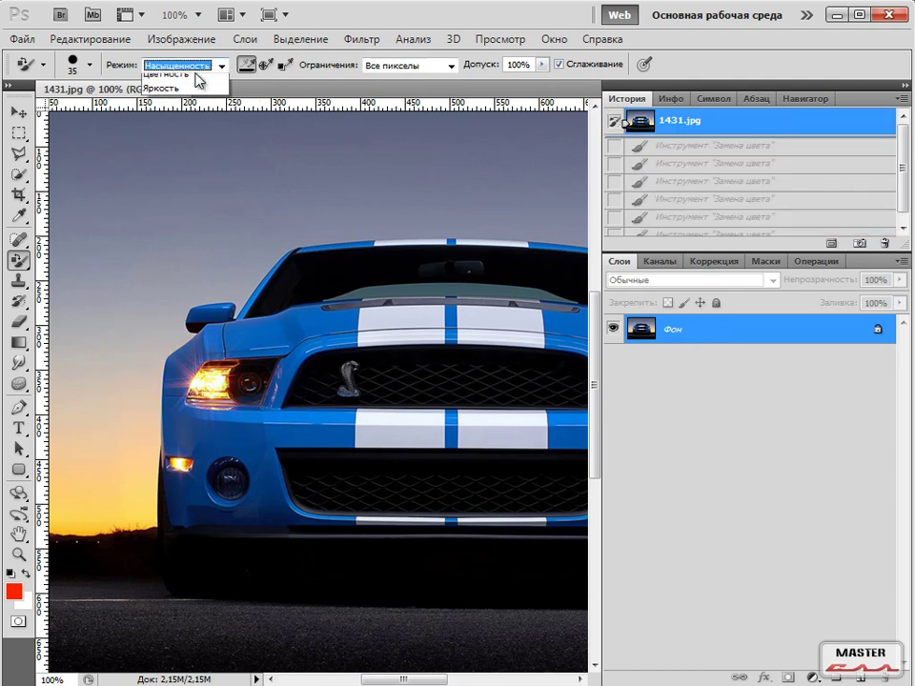
pyautogui.click(185, 82)
pyautogui.moveTo(245, 326)
pyautogui.mouseDown()
pyautogui.moveTo(305, 331)
pyautogui.moveTo(231, 340)
pyautogui.moveTo(315, 347)
pyautogui.moveTo(205, 342)
pyautogui.moveTo(326, 329)
pyautogui.mouseUp()
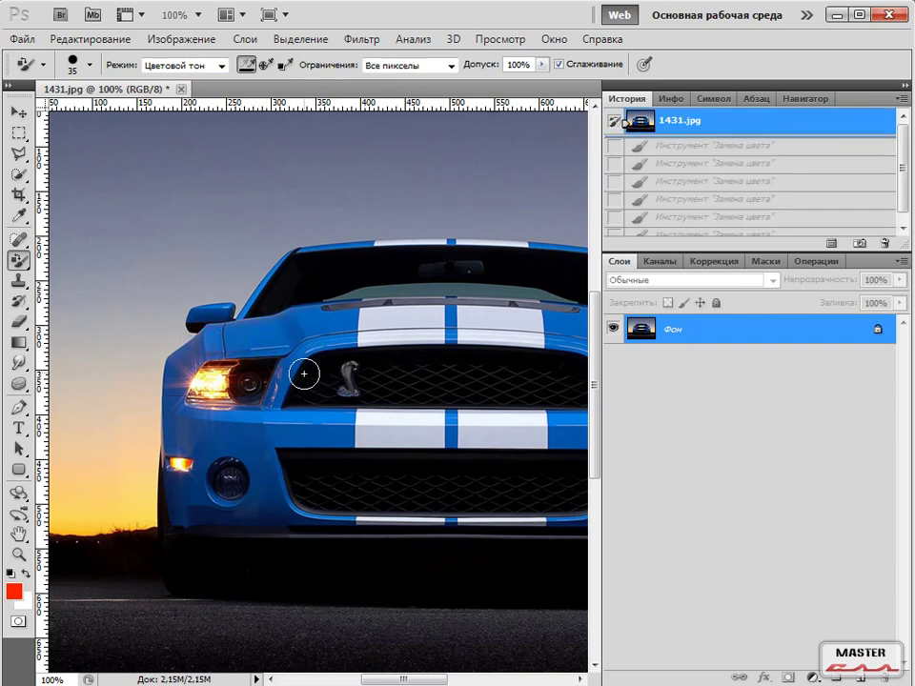
pyautogui.moveTo(298, 331)
pyautogui.mouseDown()
pyautogui.moveTo(243, 336)
pyautogui.moveTo(337, 330)
pyautogui.mouseUp()
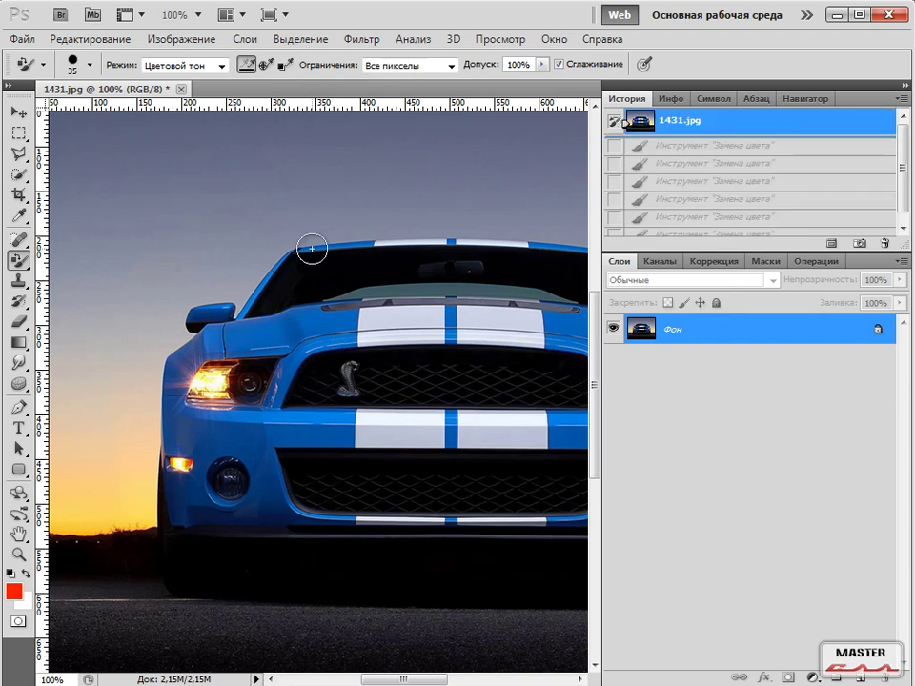
# Set the Color Replacement mode to Цветность (Color) and the tolerance to 100%
pyautogui.click(176, 65)
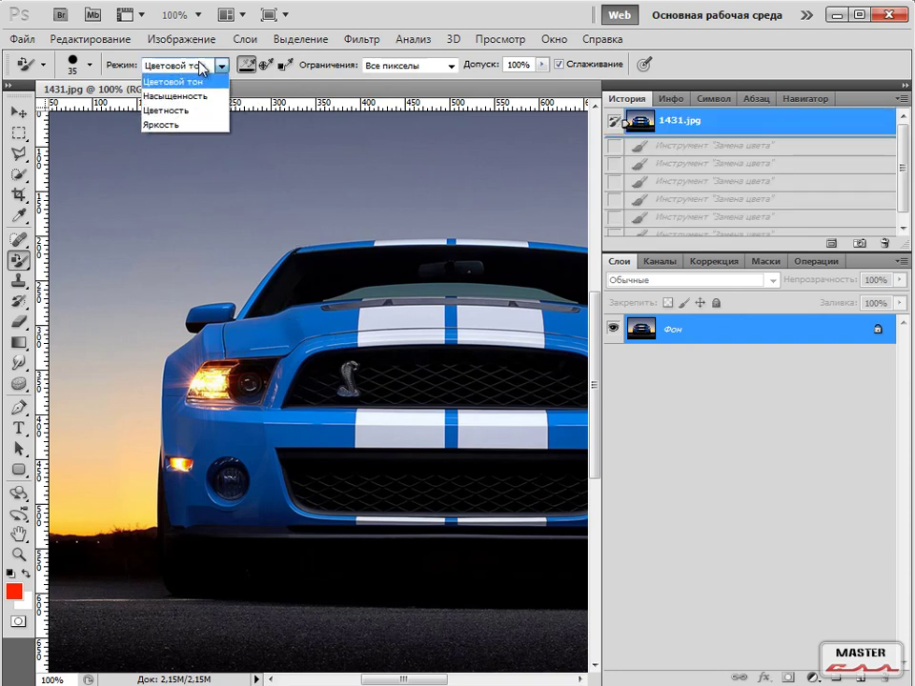
pyautogui.click(174, 109)
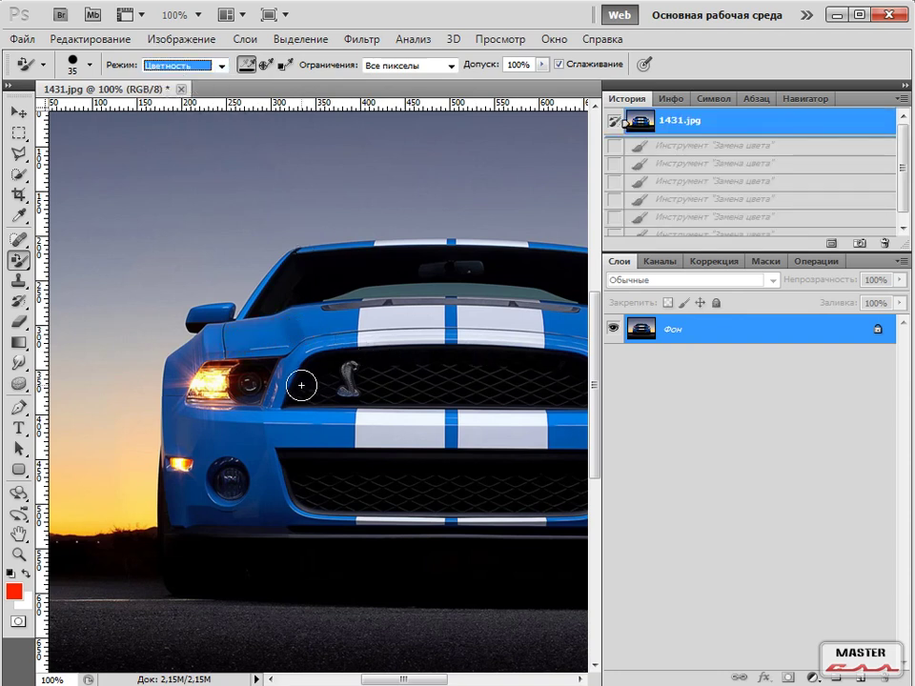
pyautogui.click(540, 66)
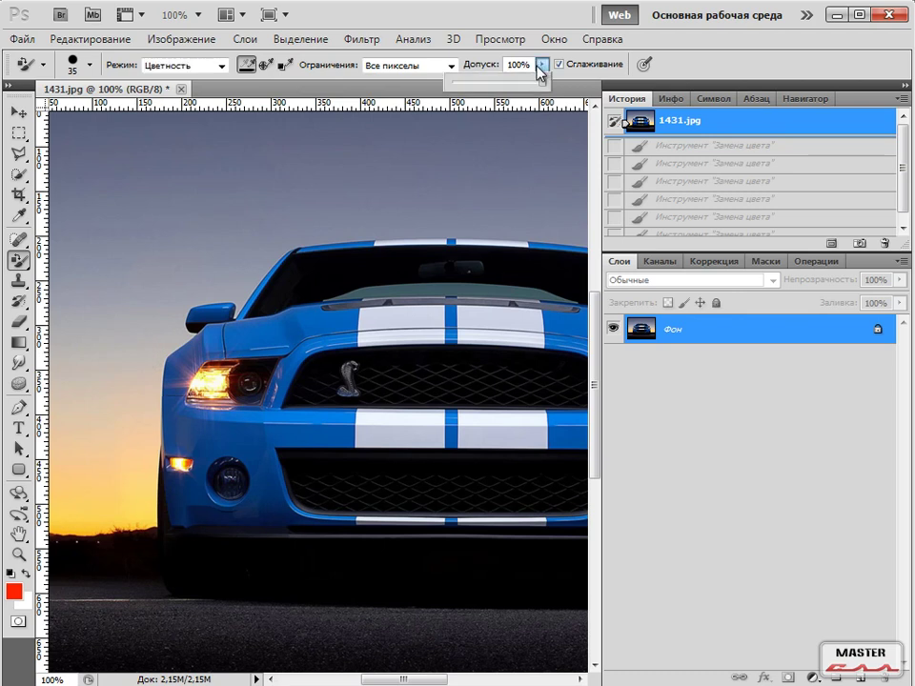
pyautogui.click(470, 85)
pyautogui.moveTo(470, 85); pyautogui.dragTo(583, 90)
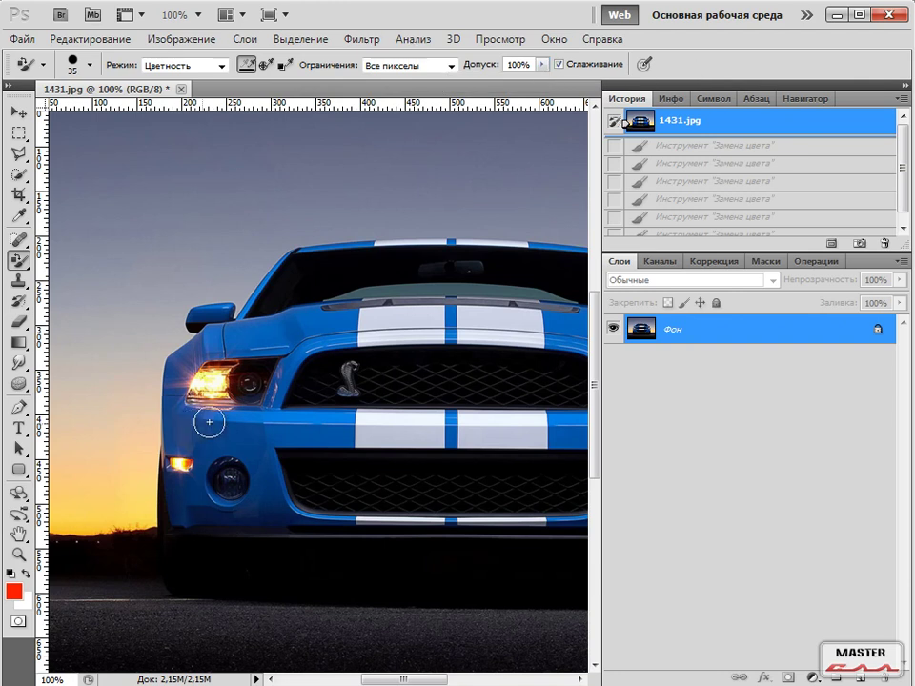
# Recolour the blue bumper area between the lit headlight and the fog lamp red with the 35-pixel Color Replacement brush
pyautogui.scroll(5, 279, 383)
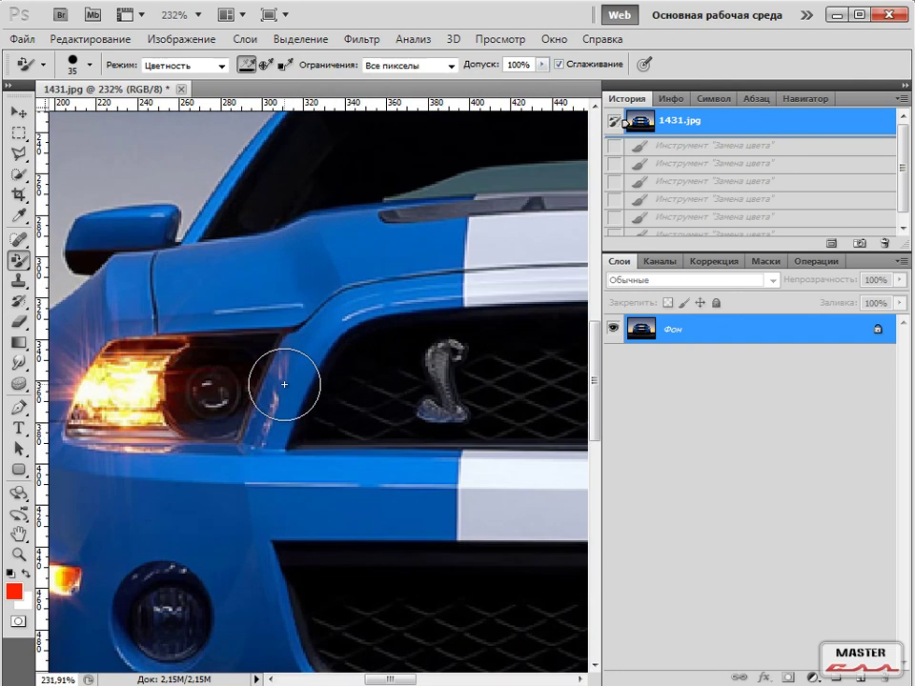
pyautogui.scroll(-5, 245, 413)
pyautogui.scroll(-3, 338, 405)
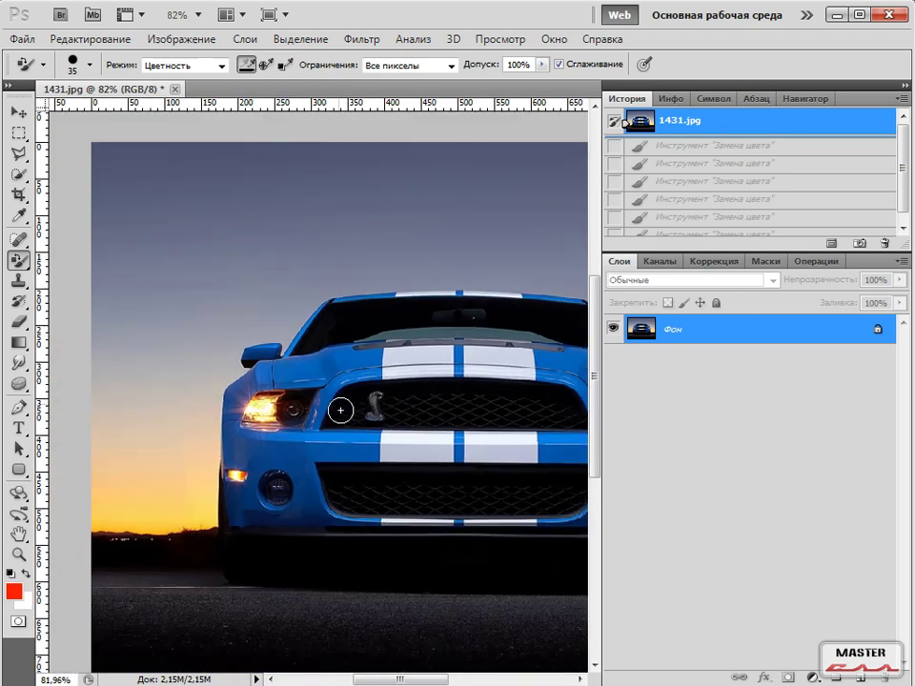
pyautogui.moveTo(387, 678); pyautogui.dragTo(359, 678)
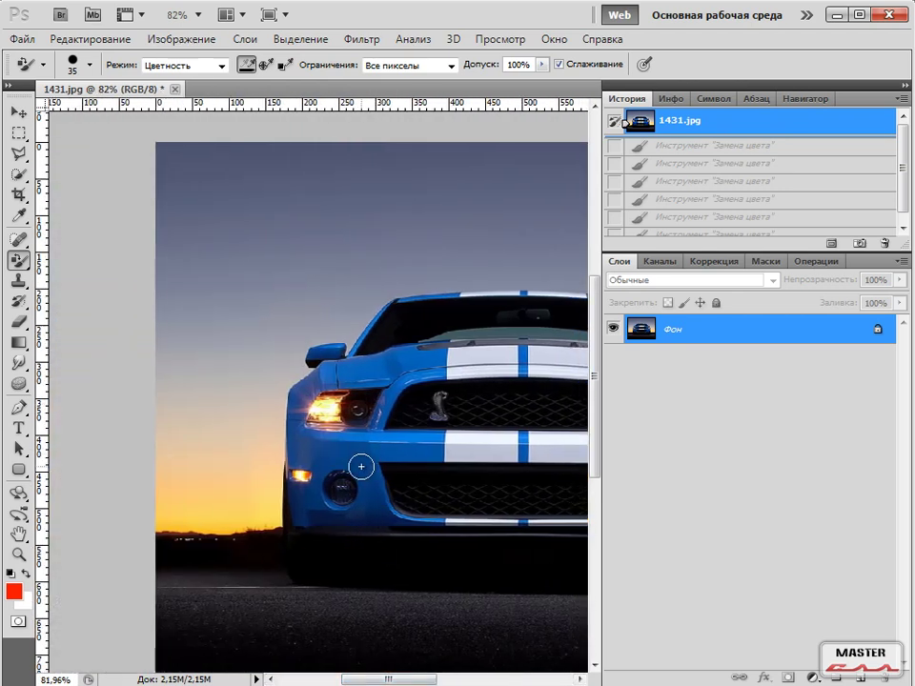
pyautogui.scroll(6, 345, 461)
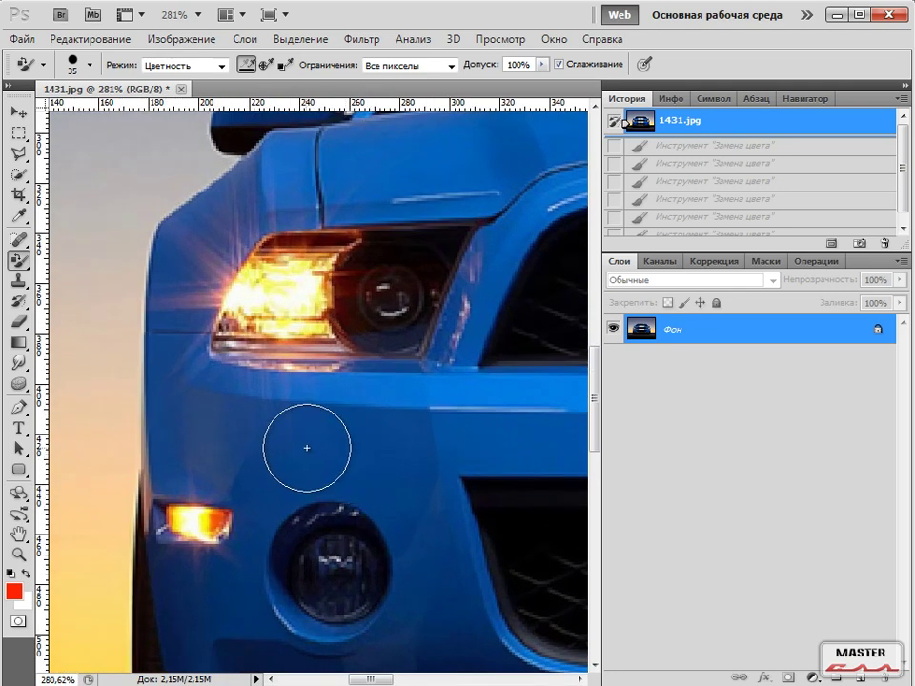
pyautogui.click(363, 439)
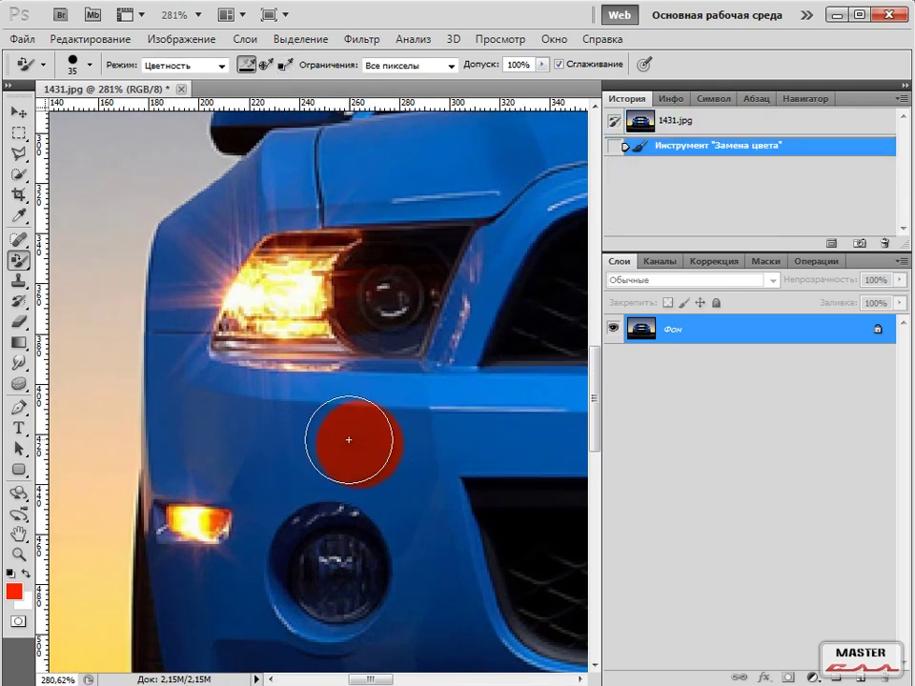
pyautogui.click(277, 427)
pyautogui.moveTo(307, 436)
pyautogui.mouseDown()
pyautogui.moveTo(352, 423)
pyautogui.moveTo(352, 413)
pyautogui.moveTo(230, 423)
pyautogui.mouseUp()
# Reduce the brush to 20 pixels and recolour the blue bodywork around the headlight and the adjoining hood area red
pyautogui.press('[')
pyautogui.press('[')
pyautogui.moveTo(184, 377)
pyautogui.mouseDown()
pyautogui.moveTo(183, 317)
pyautogui.moveTo(172, 411)
pyautogui.moveTo(166, 283)
pyautogui.moveTo(171, 266)
pyautogui.moveTo(189, 265)
pyautogui.moveTo(188, 239)
pyautogui.moveTo(175, 245)
pyautogui.moveTo(256, 197)
pyautogui.moveTo(249, 185)
pyautogui.moveTo(228, 191)
pyautogui.moveTo(204, 211)
pyautogui.moveTo(210, 246)
pyautogui.moveTo(222, 247)
pyautogui.moveTo(217, 260)
pyautogui.moveTo(279, 202)
pyautogui.moveTo(471, 197)
pyautogui.moveTo(469, 327)
pyautogui.moveTo(408, 417)
pyautogui.moveTo(331, 410)
pyautogui.moveTo(358, 389)
pyautogui.moveTo(342, 402)
pyautogui.moveTo(269, 410)
pyautogui.moveTo(225, 404)
pyautogui.moveTo(217, 388)
pyautogui.moveTo(382, 420)
pyautogui.mouseUp()
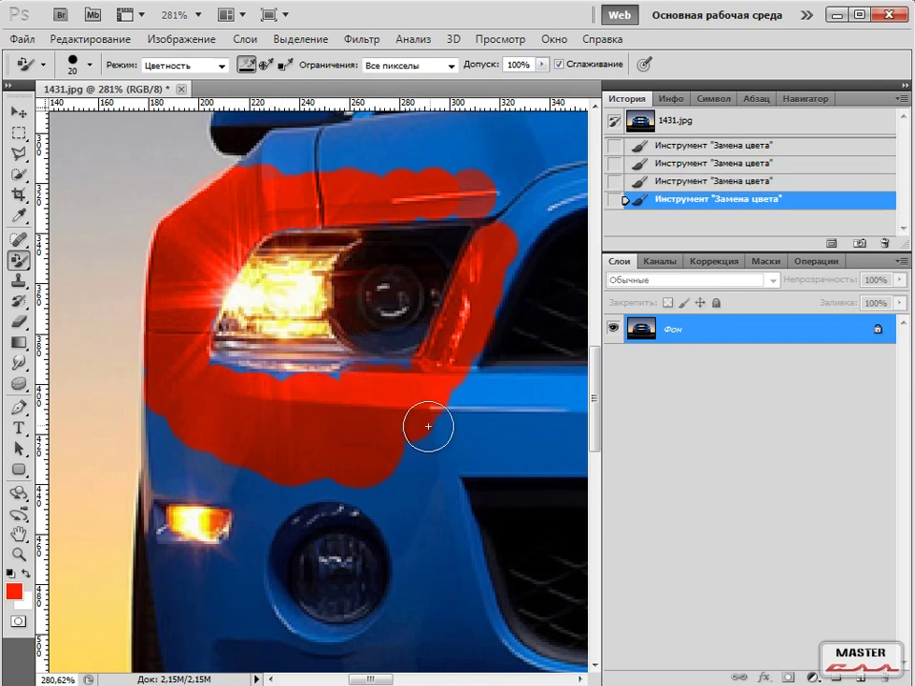
pyautogui.scroll(-3, 454, 393)
pyautogui.moveTo(494, 299); pyautogui.dragTo(403, 292)
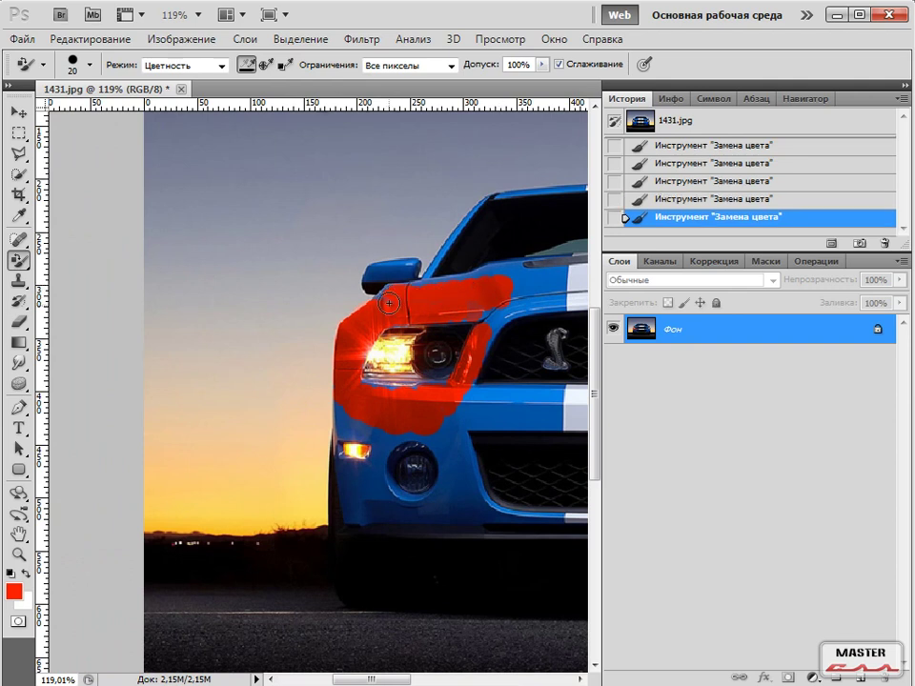